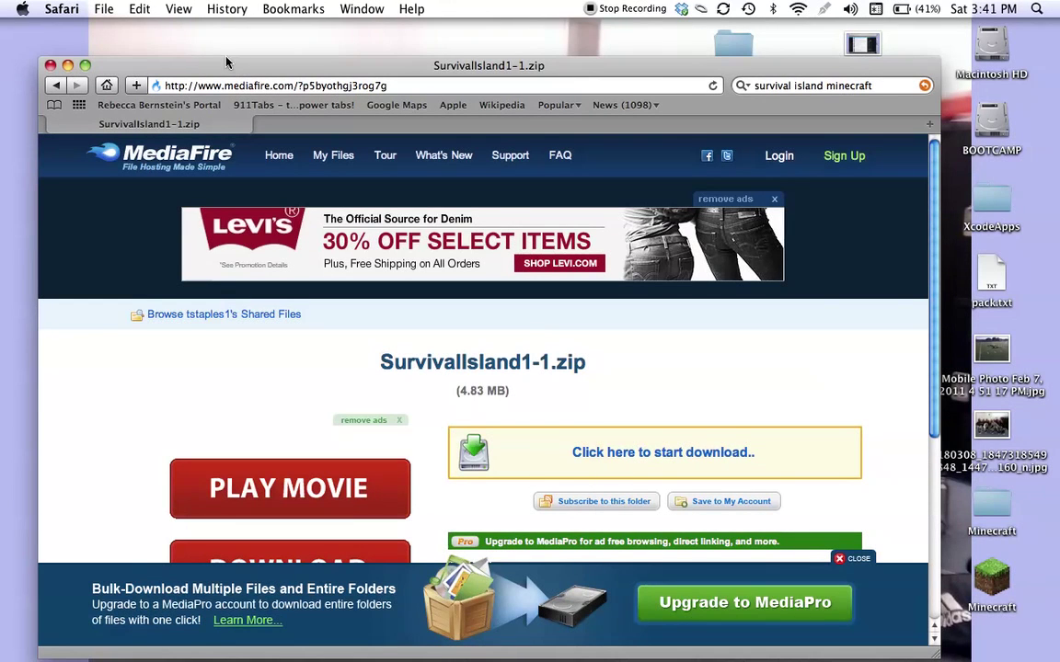
Search for 'survival island minecraft' and open the Survival Island v1.2 forum topic
{"action": "mouse_move", "coordinate": [224, 67]}
{"action": "left_mouse_down"}
{"action": "mouse_move", "coordinate": [205, 46]}
{"action": "mouse_move", "coordinate": [213, 36]}
{"action": "mouse_move", "coordinate": [232, 58]}
{"action": "left_mouse_up"}
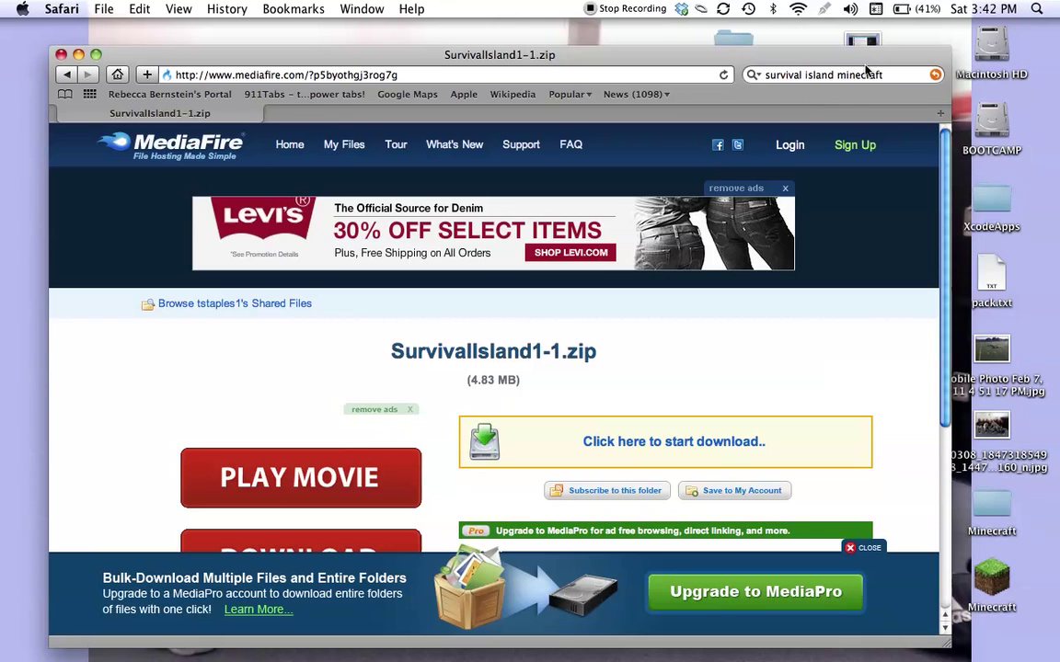
{"action": "key", "text": "Return"}
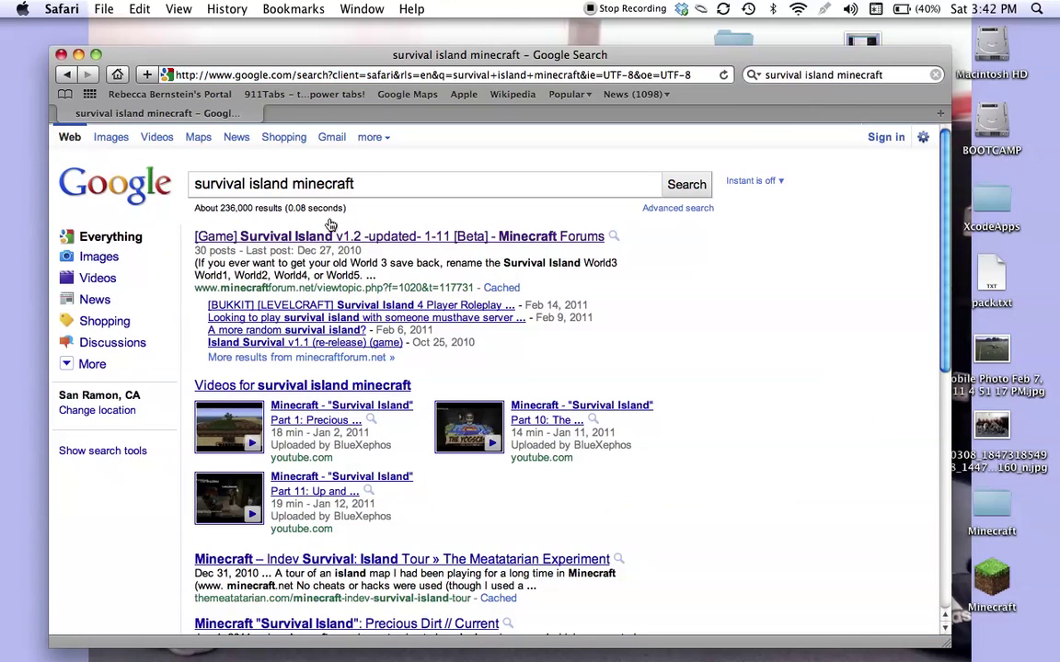
{"action": "left_click", "coordinate": [333, 237]}
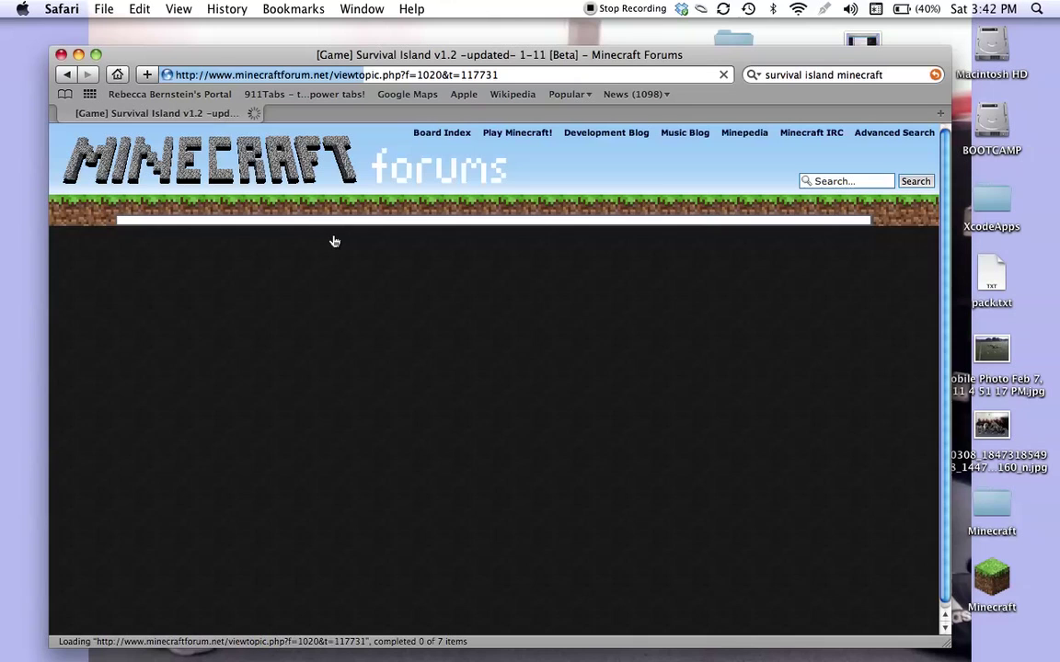
Scroll down the forum topic to the Version 1.1 download link
{"action": "scroll", "coordinate": [334, 241], "scroll_direction": "down", "scroll_amount": 2}
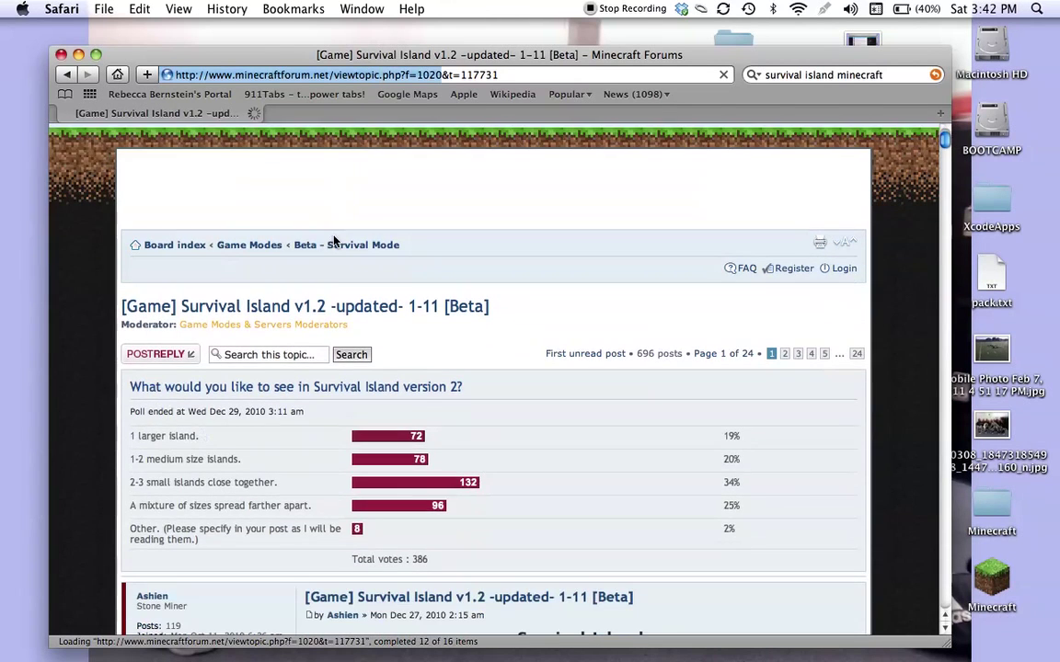
{"action": "scroll", "coordinate": [334, 241], "scroll_direction": "down", "scroll_amount": 10}
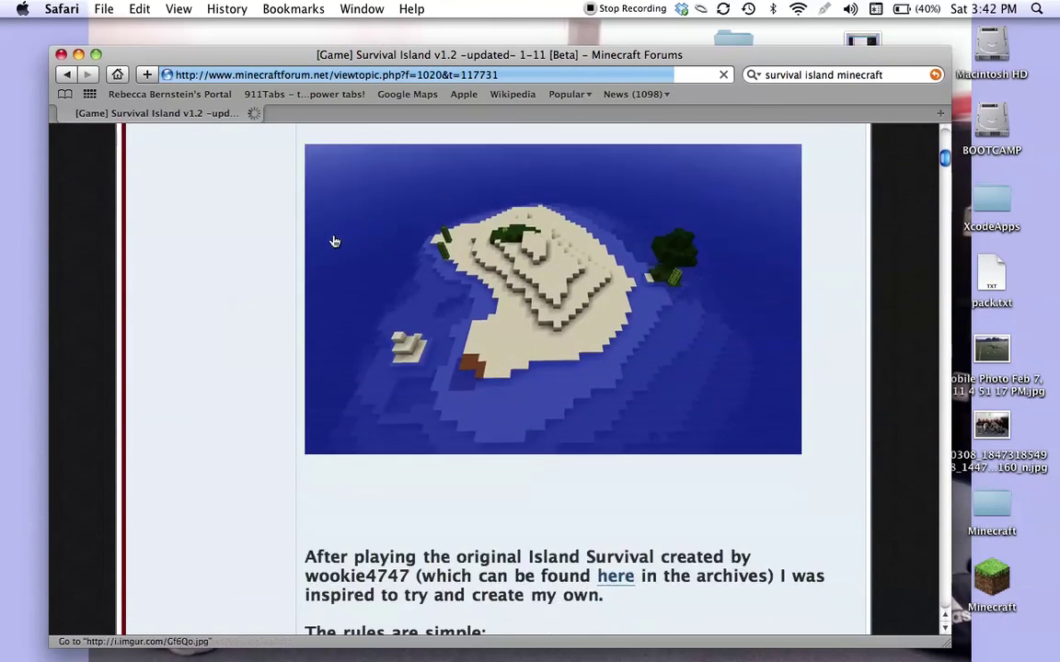
{"action": "scroll", "coordinate": [334, 241], "scroll_direction": "down", "scroll_amount": 10}
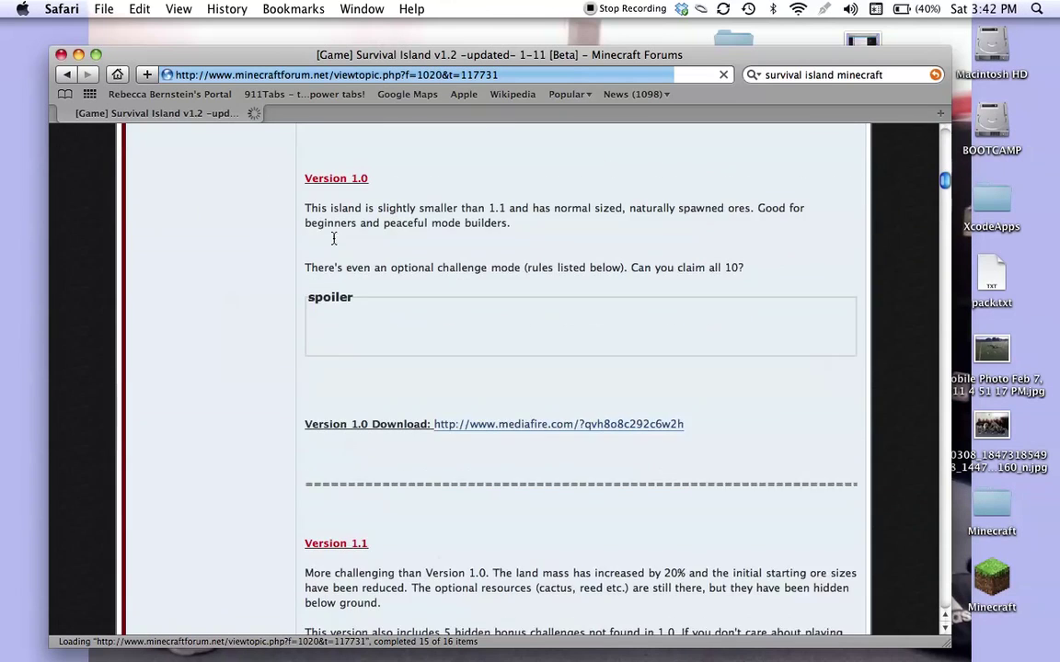
{"action": "scroll", "coordinate": [334, 239], "scroll_direction": "down", "scroll_amount": 1}
{"action": "scroll", "coordinate": [334, 237], "scroll_direction": "down", "scroll_amount": 6}
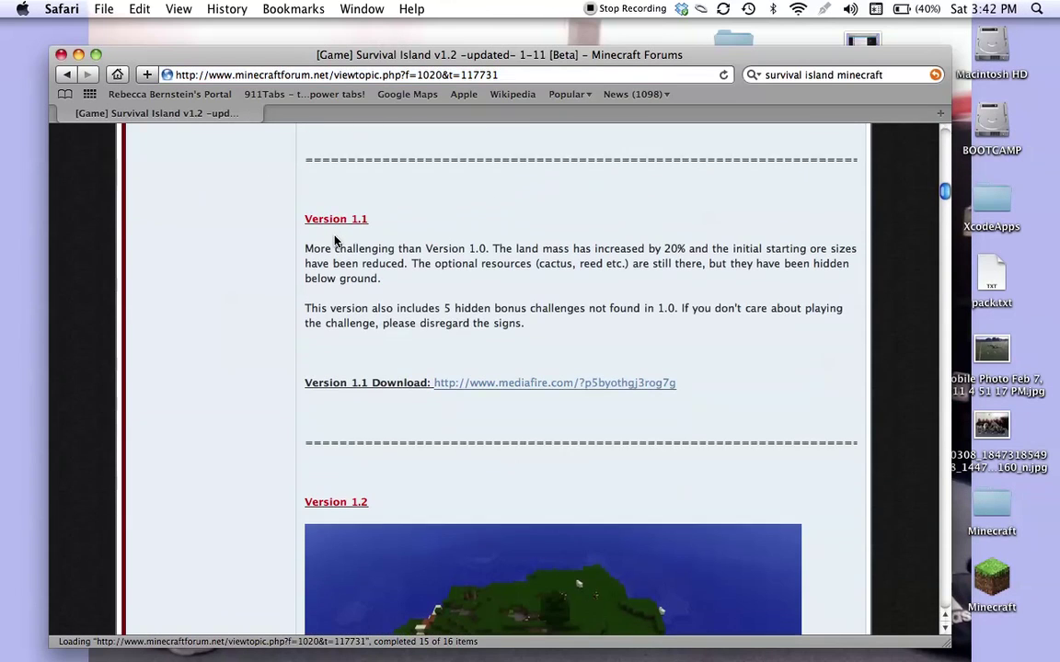
{"action": "scroll", "coordinate": [482, 393], "scroll_direction": "down", "scroll_amount": 1}
{"action": "scroll", "coordinate": [432, 396], "scroll_direction": "down", "scroll_amount": 2}
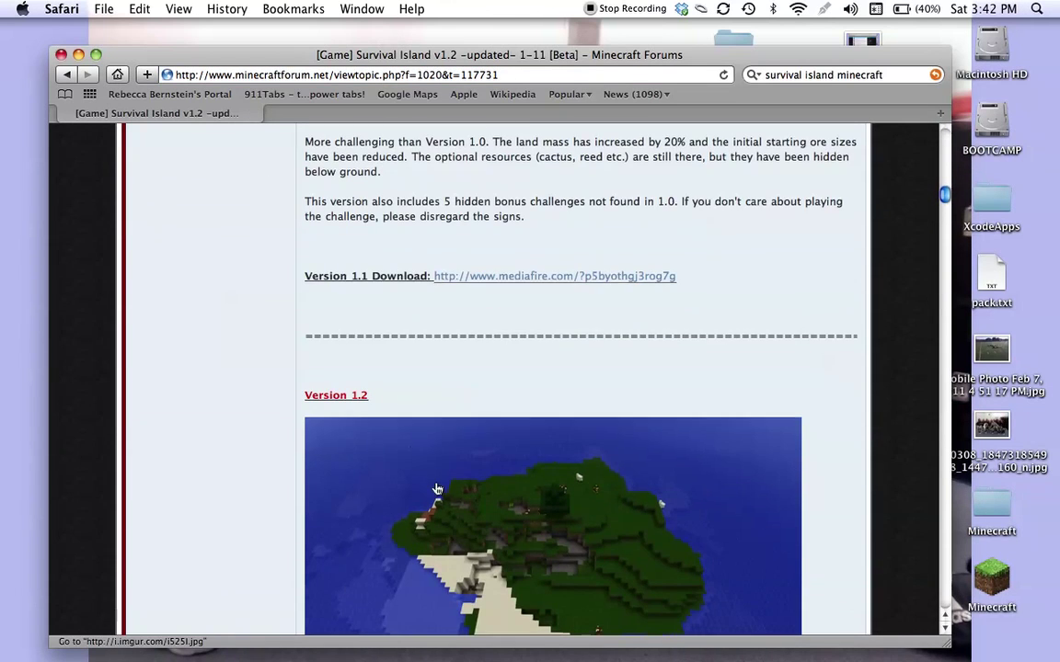
{"action": "scroll", "coordinate": [417, 506], "scroll_direction": "up", "scroll_amount": 7}
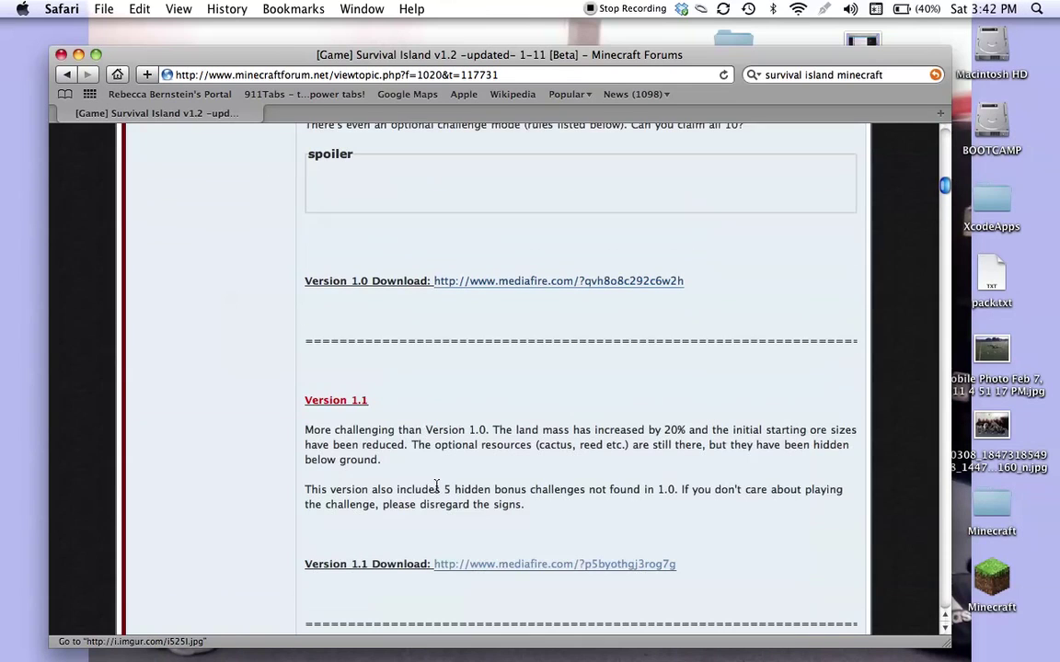
Download SurvivalIsland1-1.zip from the Version 1.1 MediaFire page, dismissing the sign-up banner first
{"action": "left_click", "coordinate": [452, 568]}
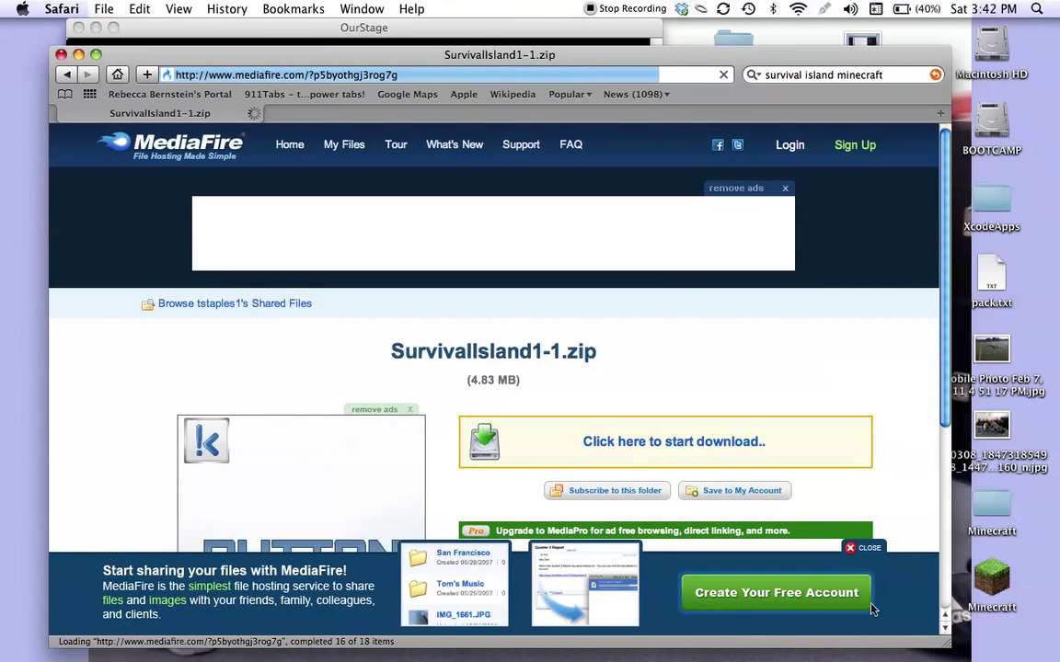
{"action": "left_click", "coordinate": [848, 550]}
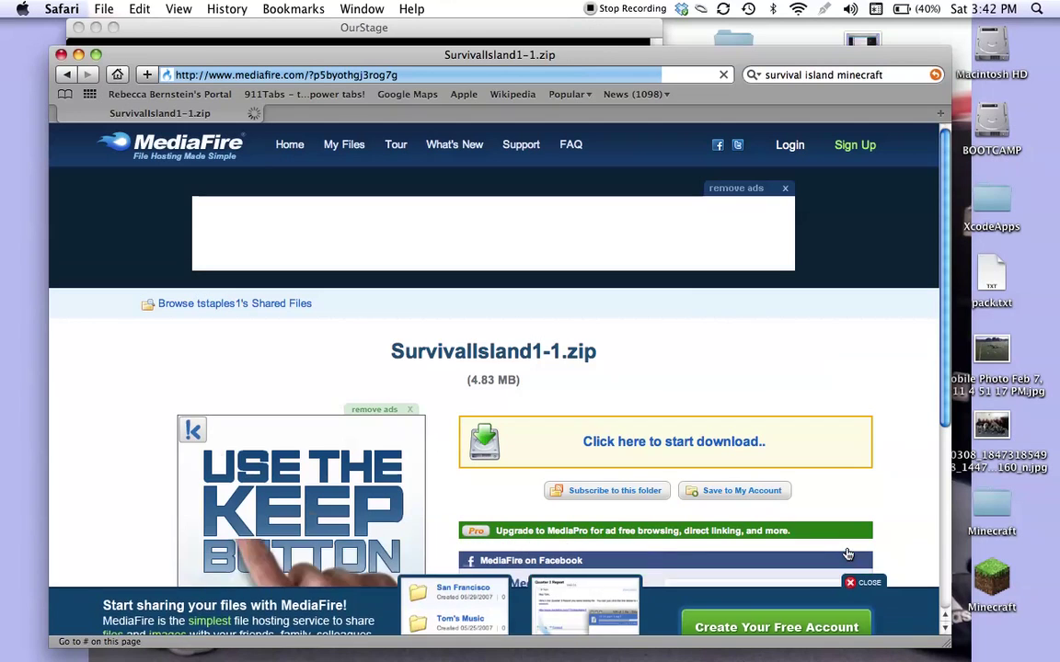
{"action": "left_click", "coordinate": [675, 443]}
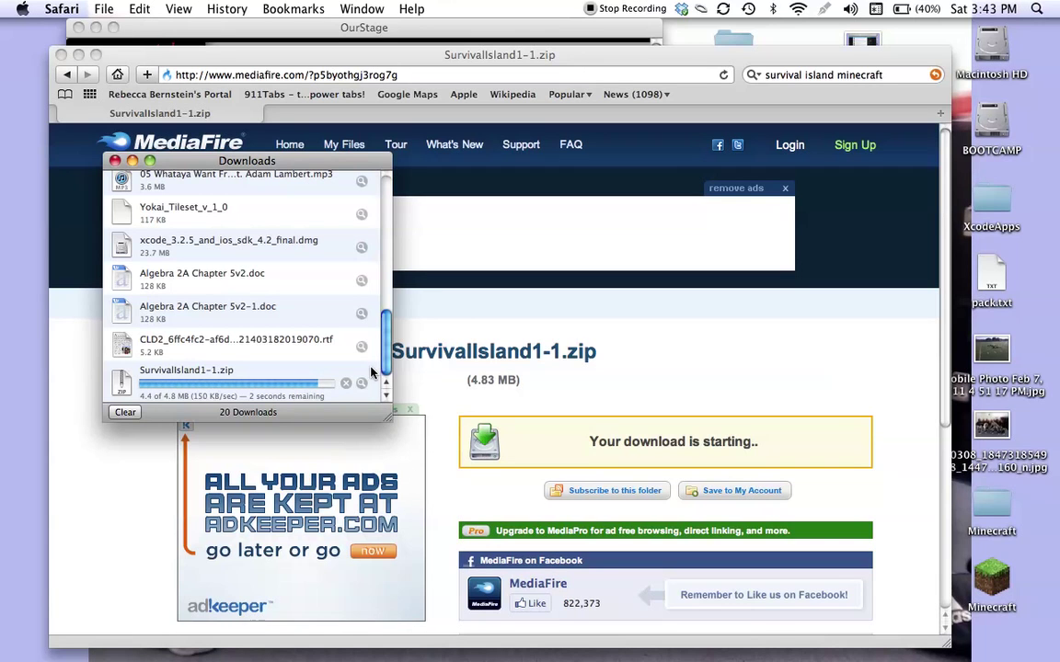
{"action": "scroll", "coordinate": [377, 370], "scroll_direction": "up", "scroll_amount": 3}
{"action": "scroll", "coordinate": [377, 370], "scroll_direction": "down", "scroll_amount": 3}
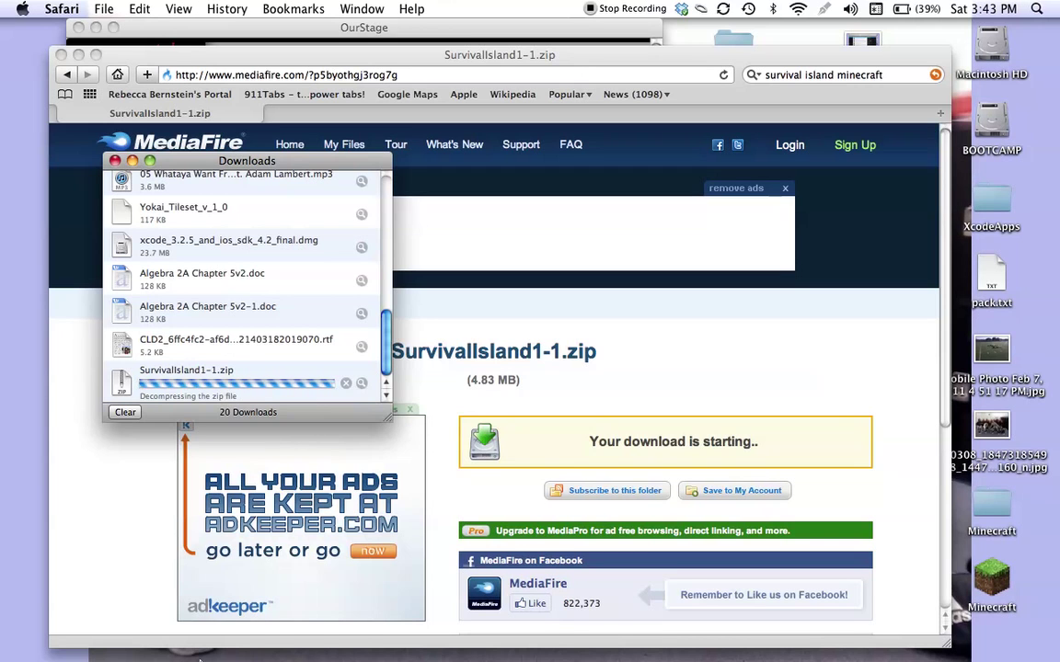
Open a Finder home-folder window and go into Library > Application Support
{"action": "mouse_move", "coordinate": [222, 657]}
{"action": "left_click", "coordinate": [189, 642]}
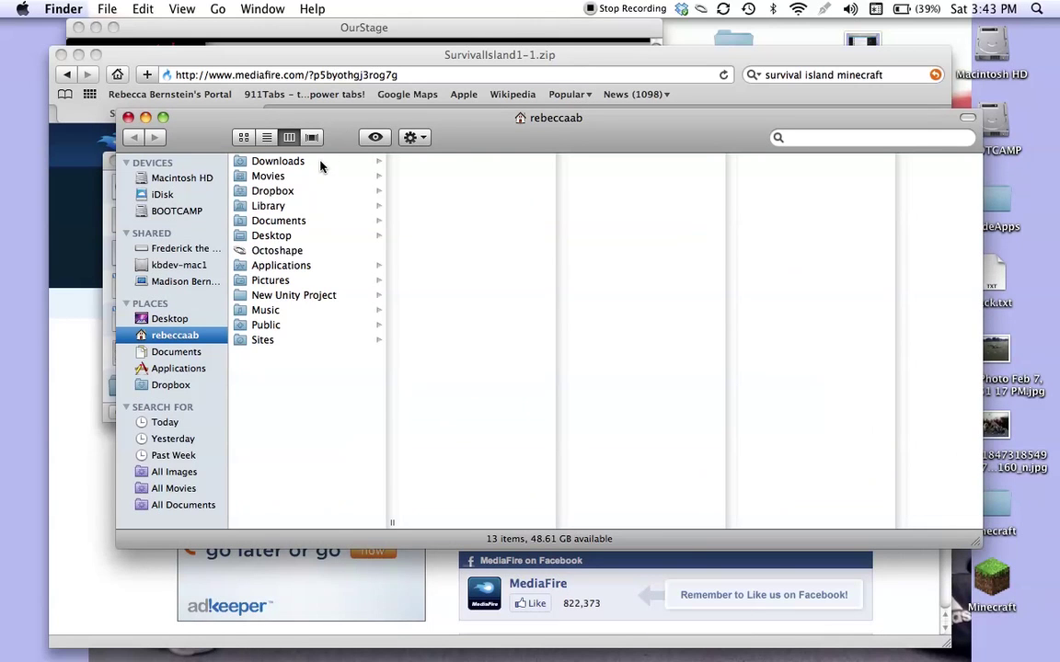
{"action": "left_click", "coordinate": [296, 208]}
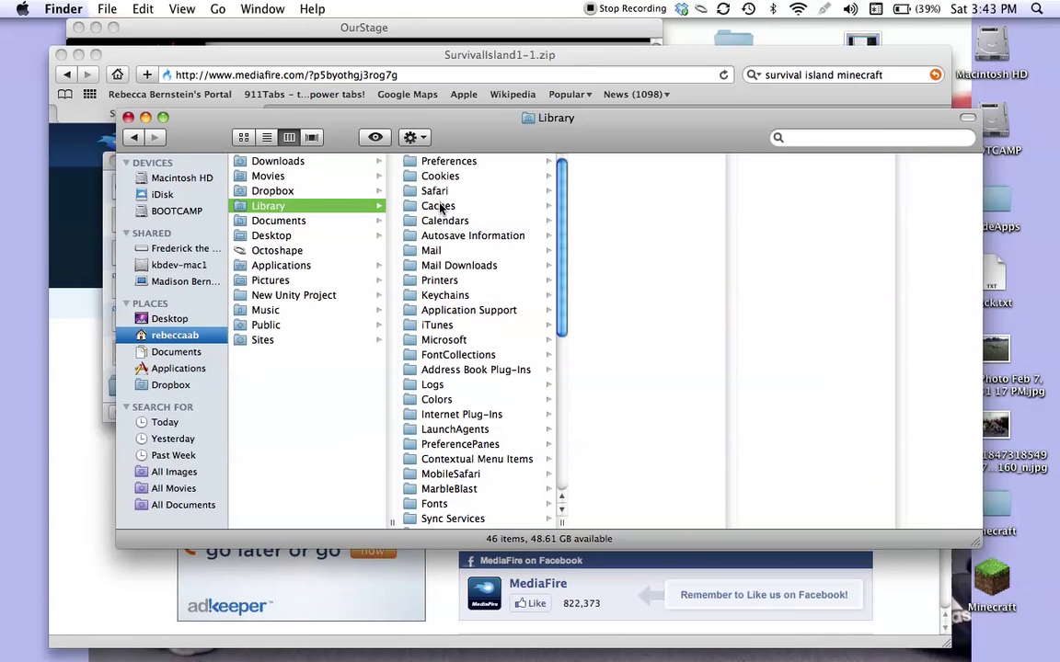
{"action": "left_click", "coordinate": [549, 313]}
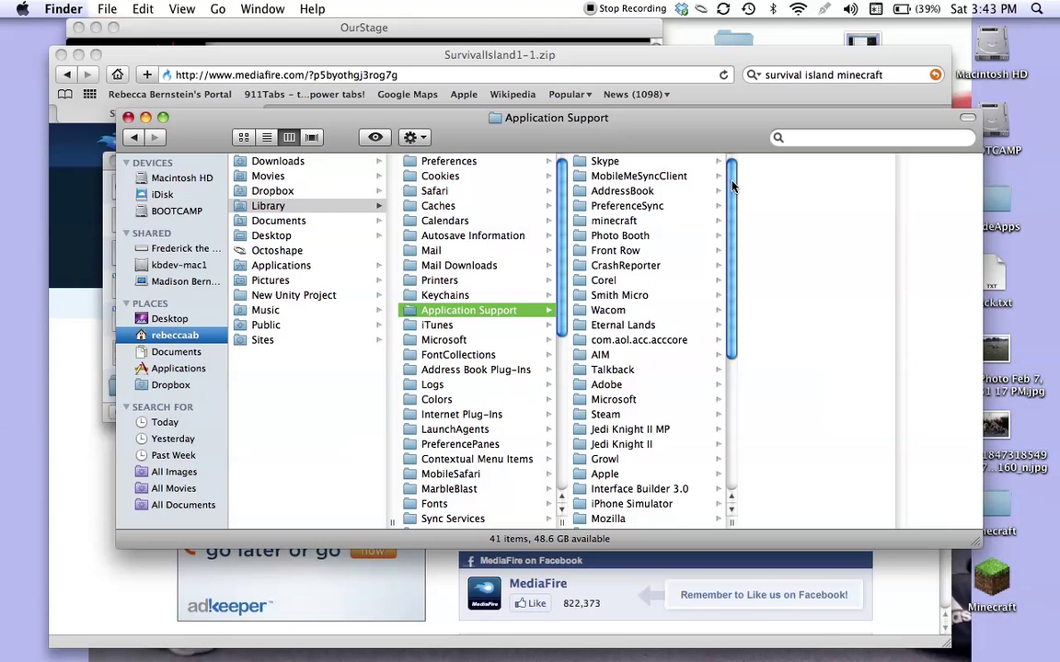
Open minecraft > saves to show the existing World1, World2 and World3 worlds
{"action": "scroll", "coordinate": [690, 200], "scroll_direction": "down", "scroll_amount": 1}
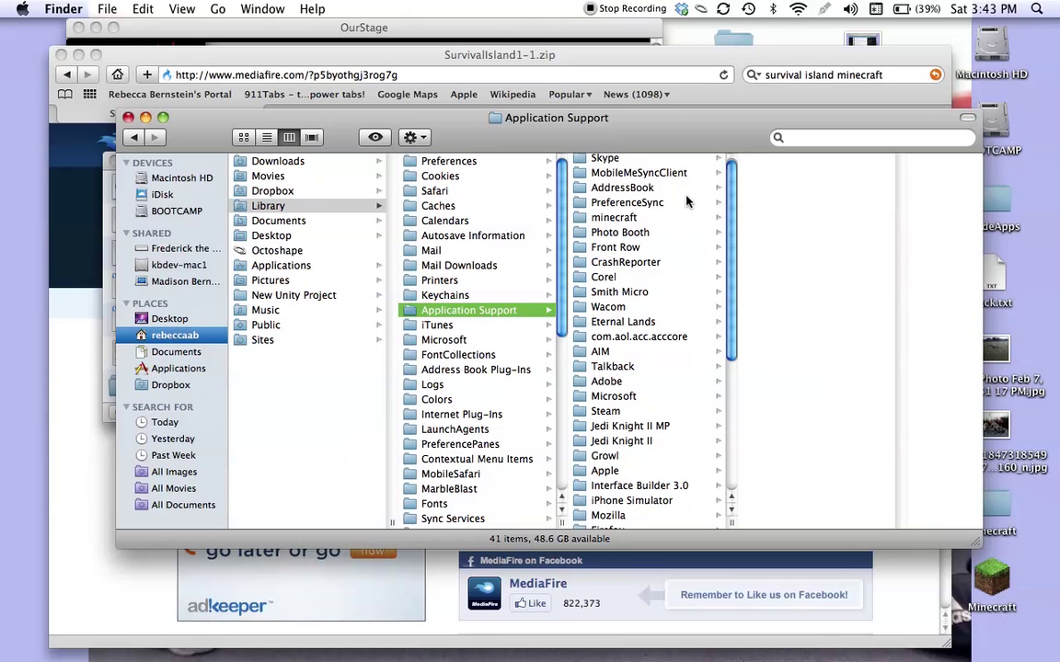
{"action": "scroll", "coordinate": [628, 211], "scroll_direction": "up", "scroll_amount": 1}
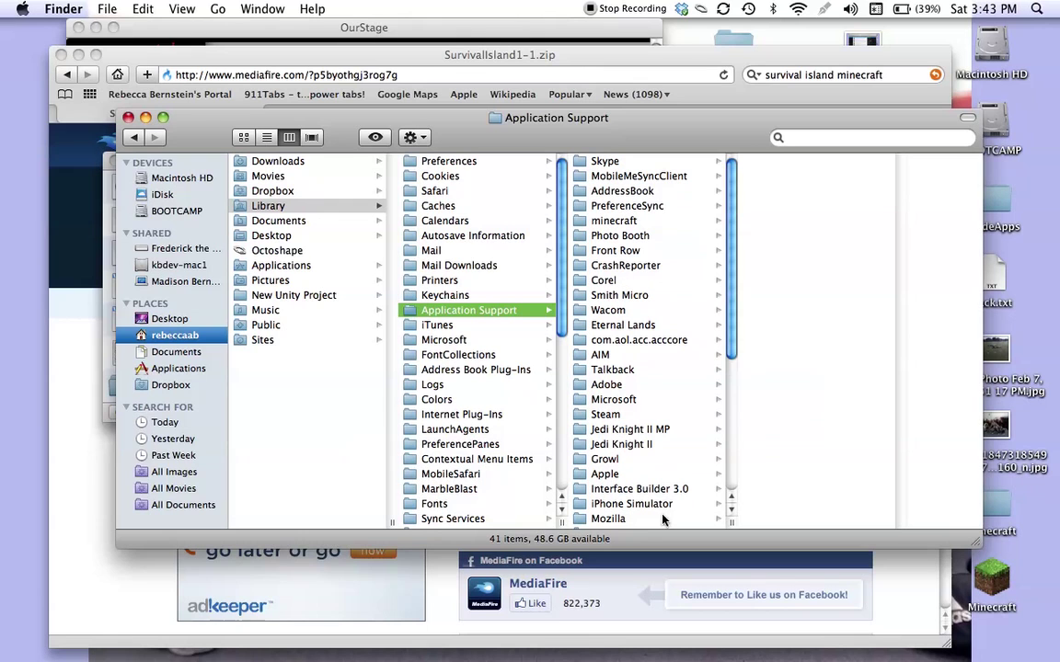
{"action": "scroll", "coordinate": [657, 484], "scroll_direction": "down", "scroll_amount": 1}
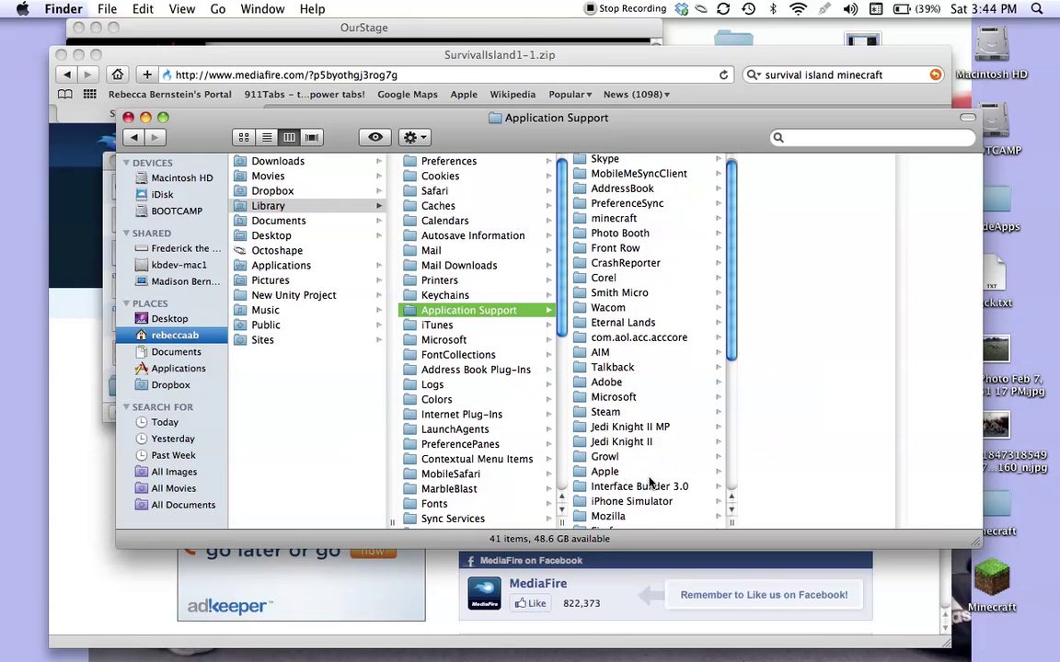
{"action": "scroll", "coordinate": [651, 482], "scroll_direction": "up", "scroll_amount": 1}
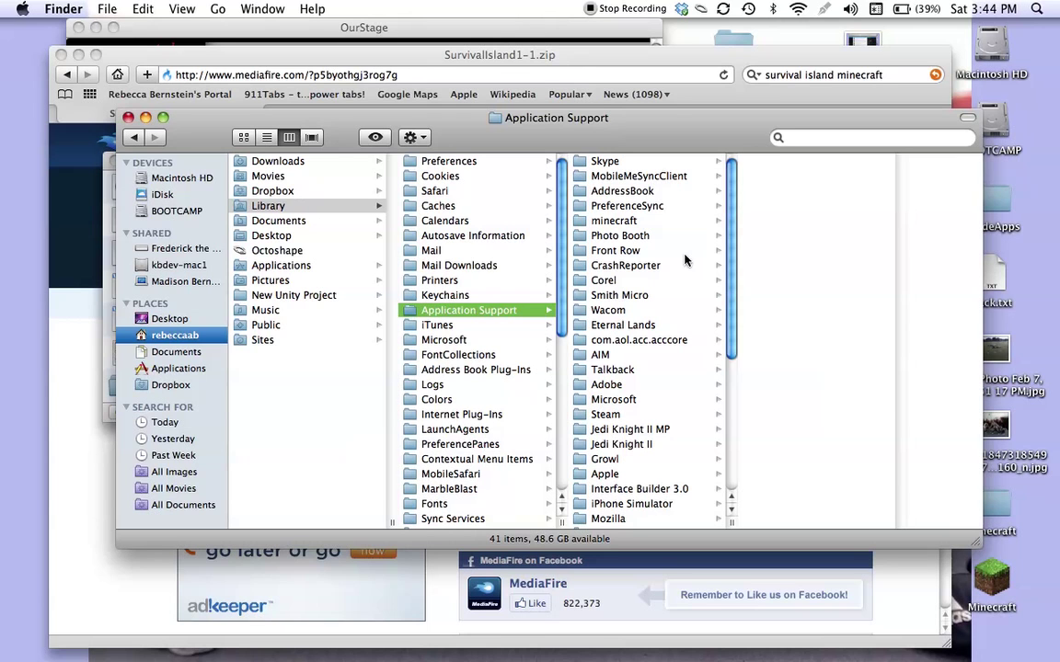
{"action": "scroll", "coordinate": [662, 330], "scroll_direction": "down", "scroll_amount": 3}
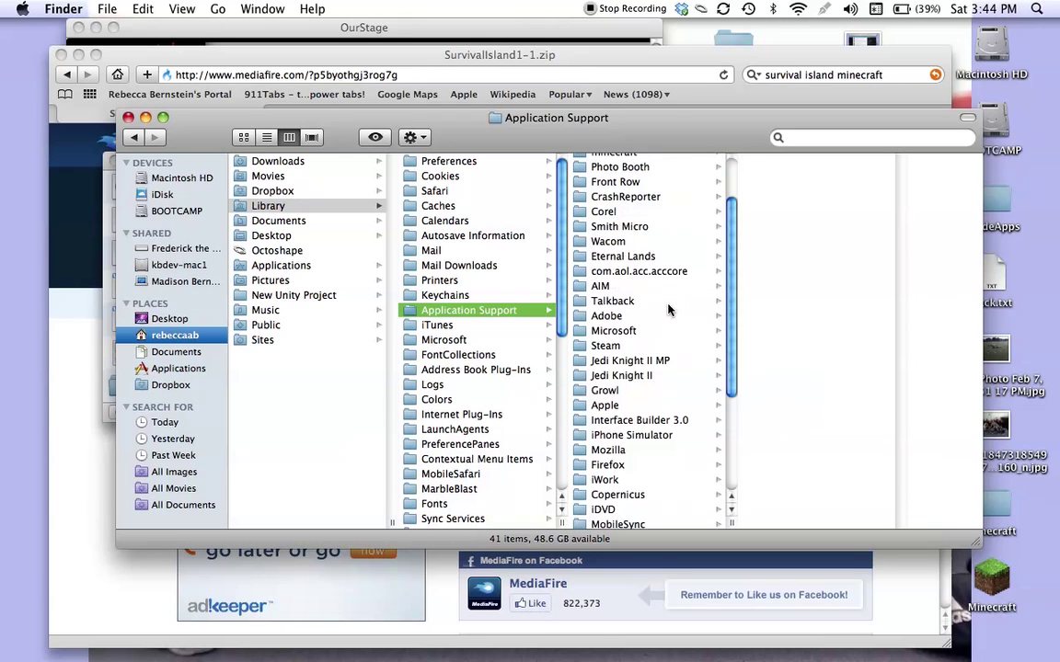
{"action": "scroll", "coordinate": [669, 310], "scroll_direction": "up", "scroll_amount": 2}
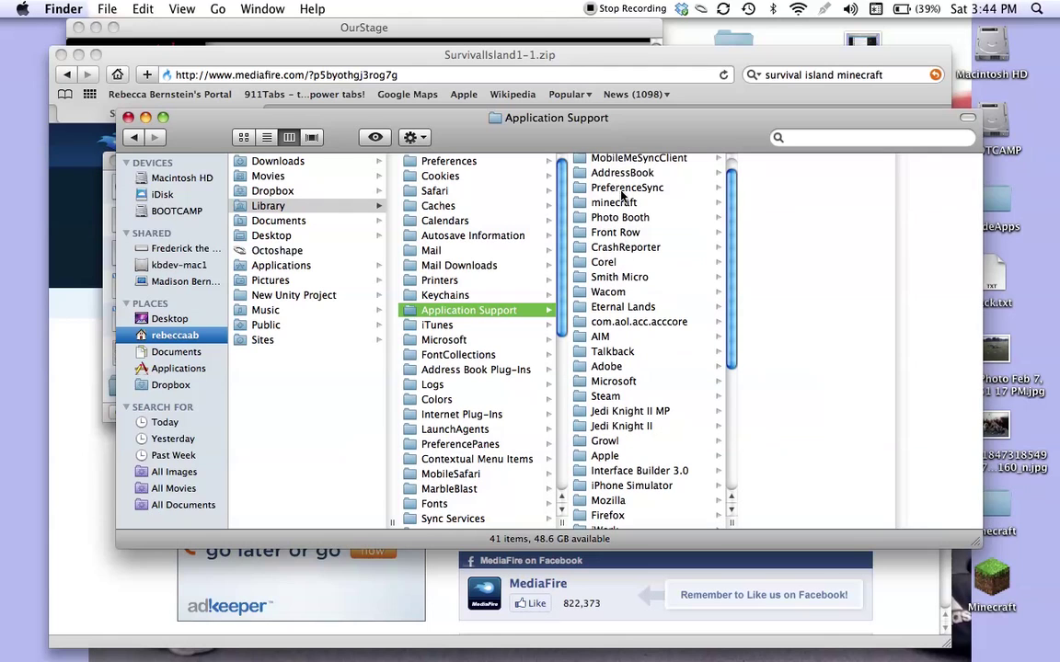
{"action": "left_click", "coordinate": [717, 204]}
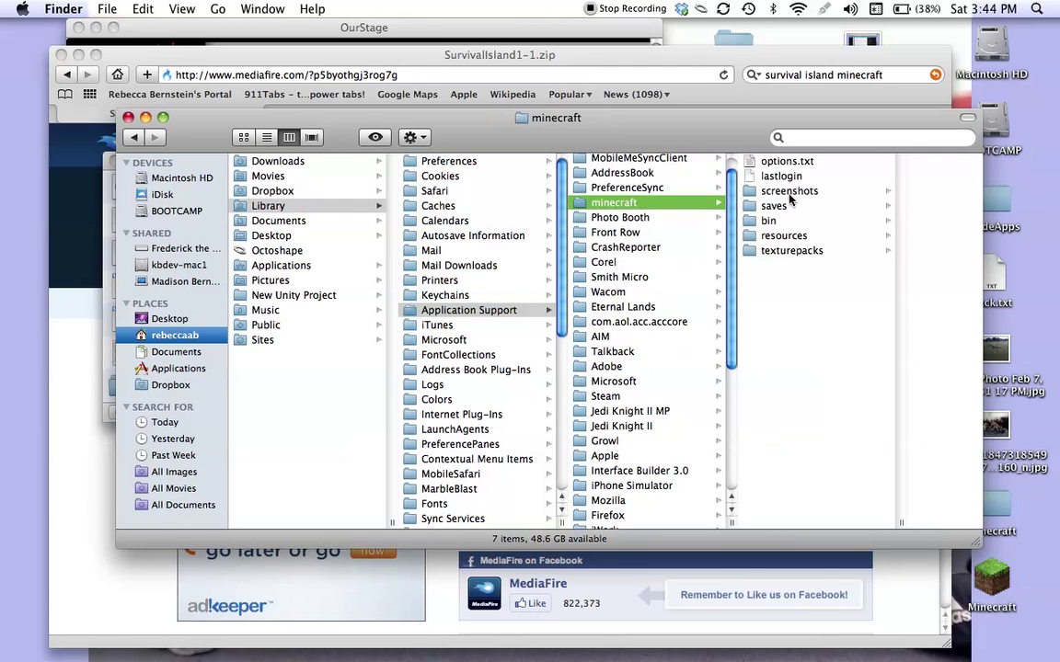
{"action": "left_click", "coordinate": [886, 207]}
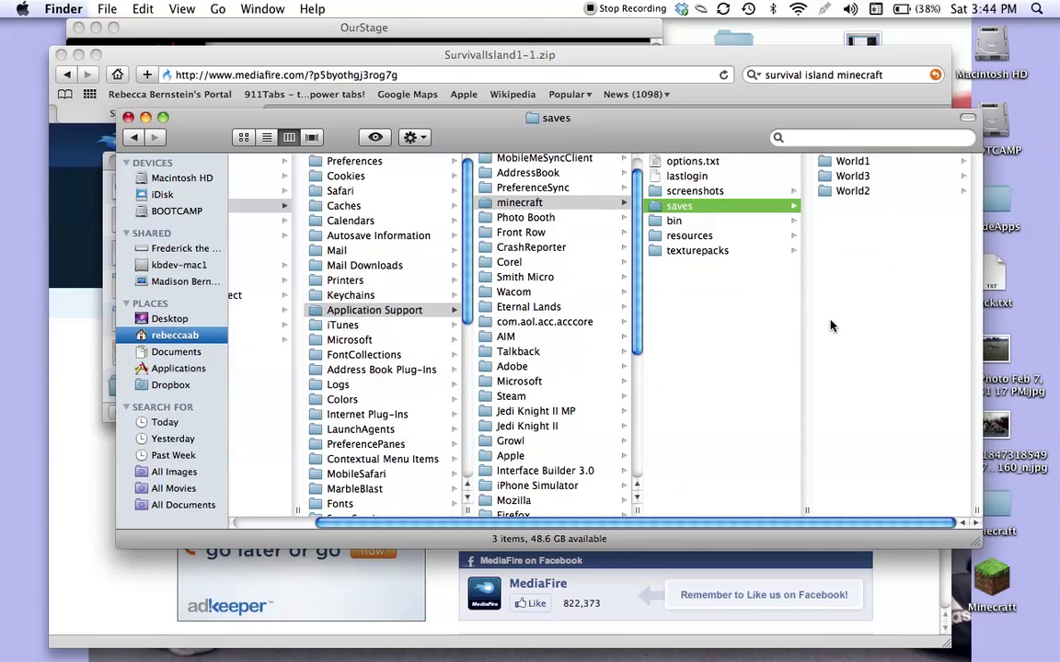
{"action": "mouse_move", "coordinate": [526, 644]}
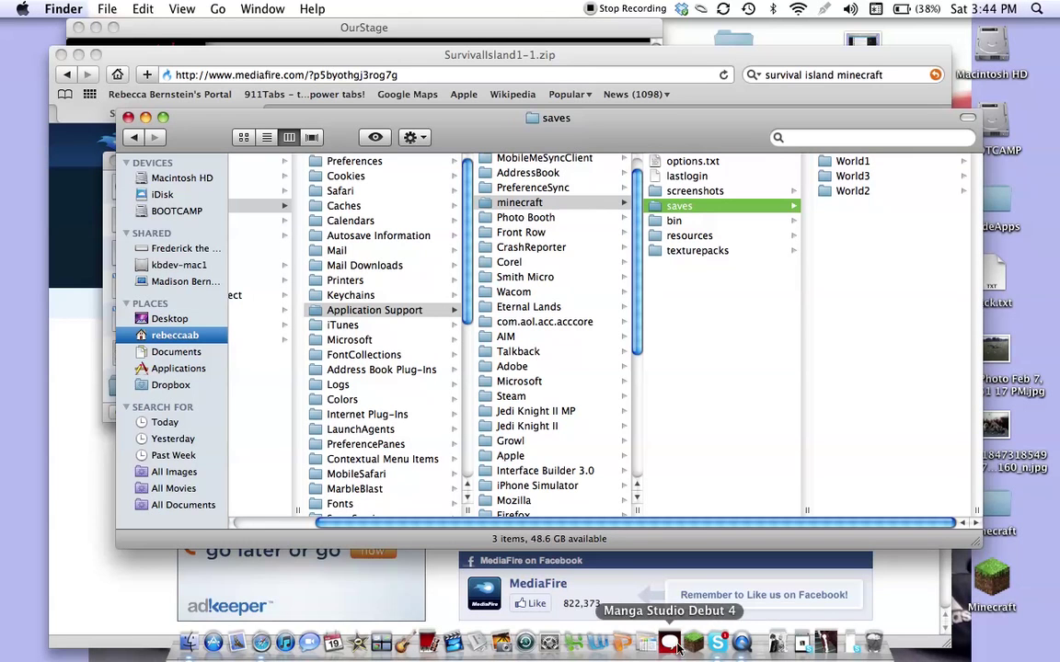
Check the Downloads stack and a Spotlight search, then bring the Safari MediaFire page forward
{"action": "left_click", "coordinate": [777, 644]}
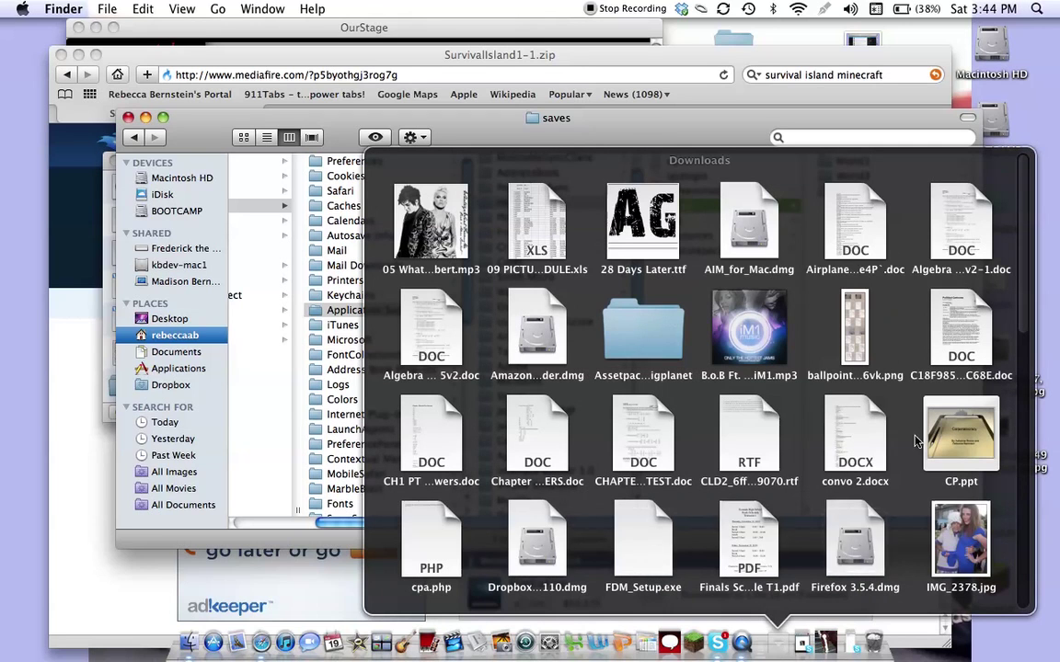
{"action": "left_click", "coordinate": [775, 650]}
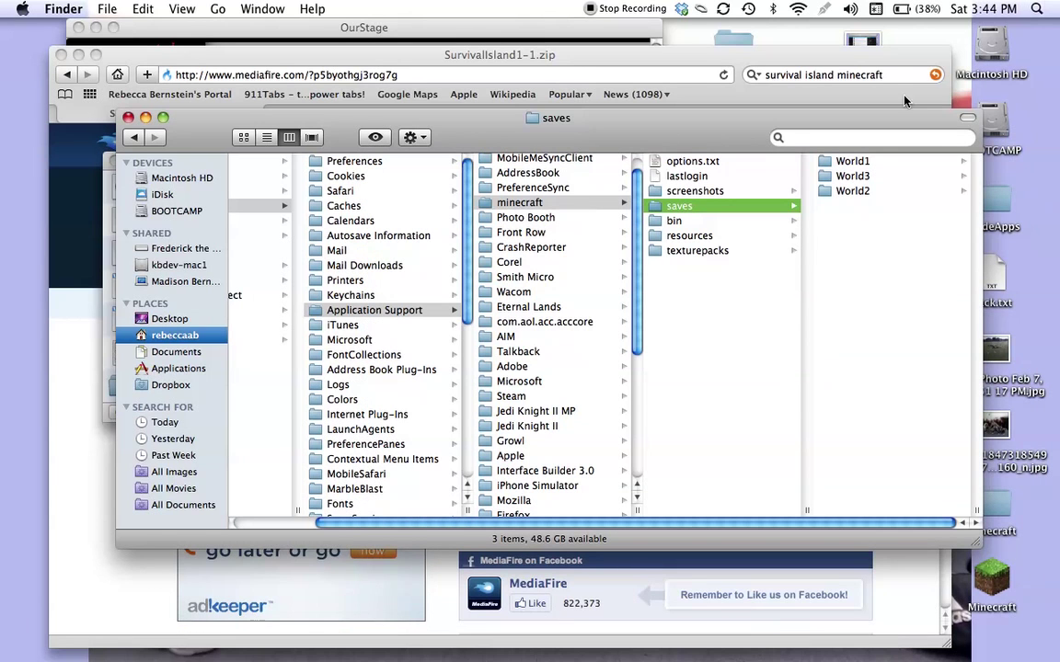
{"action": "left_click", "coordinate": [1037, 9]}
{"action": "type", "text": "ownlo"}
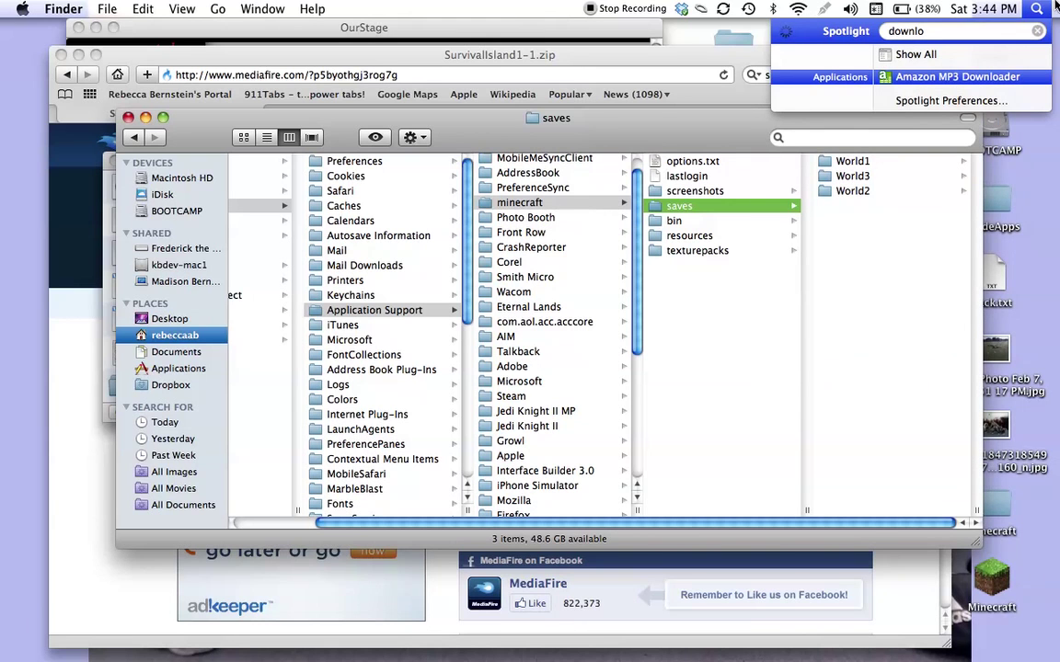
{"action": "type", "text": "a"}
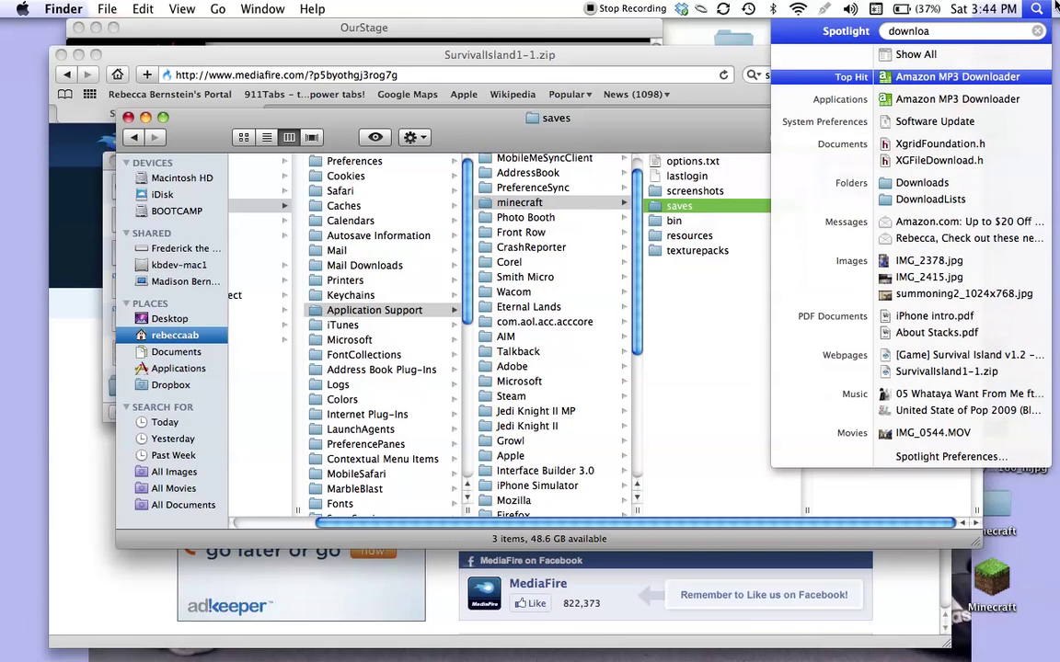
{"action": "key", "text": "BackSpace"}
{"action": "key", "text": "BackSpace"}
{"action": "key", "text": "BackSpace"}
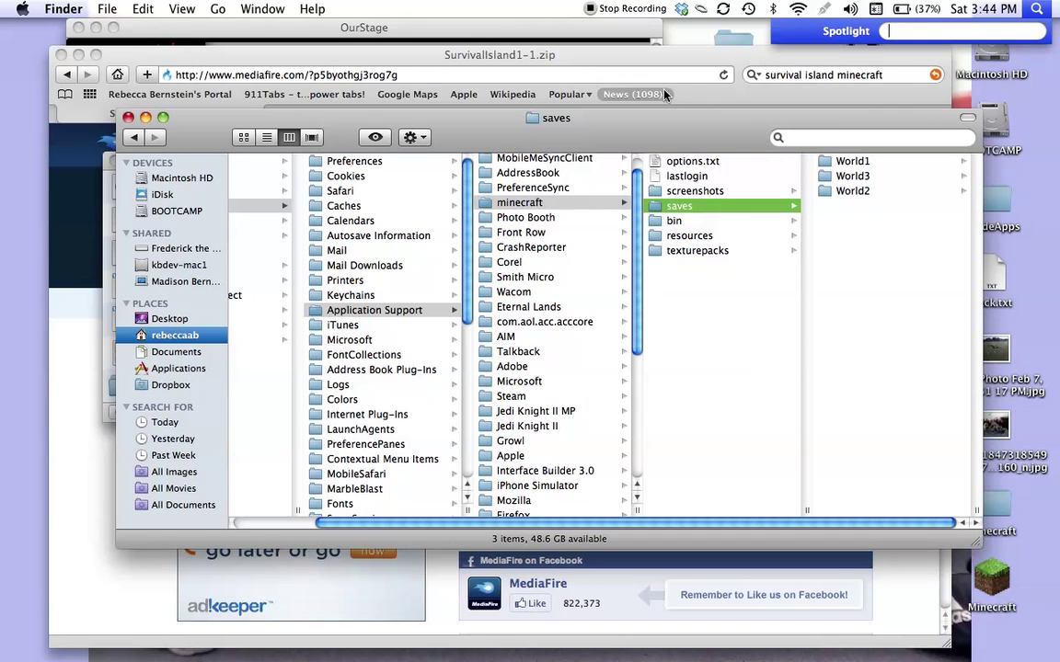
{"action": "left_click", "coordinate": [681, 74]}
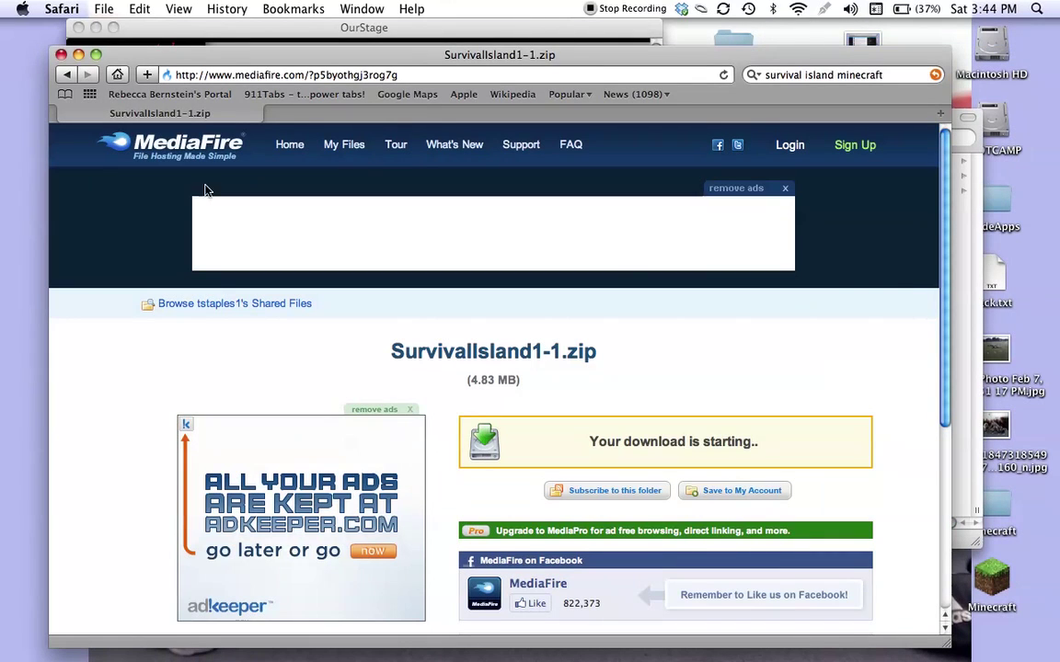
Minimize MediaFire, close OurStage, and place the Downloads list beside the saves window
{"action": "left_click", "coordinate": [78, 57]}
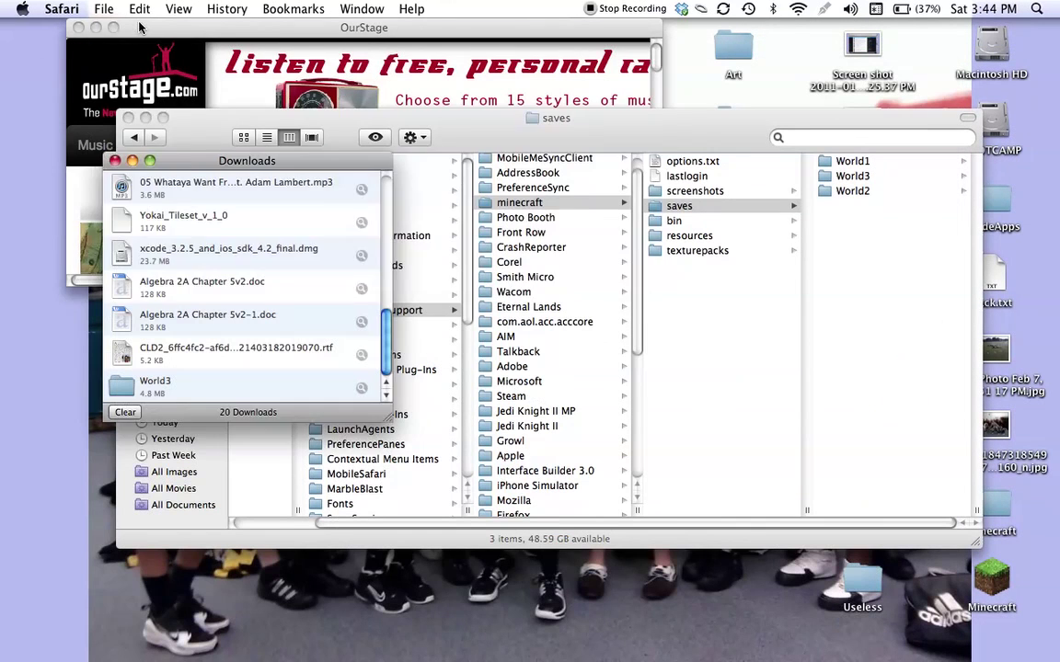
{"action": "left_click", "coordinate": [79, 28]}
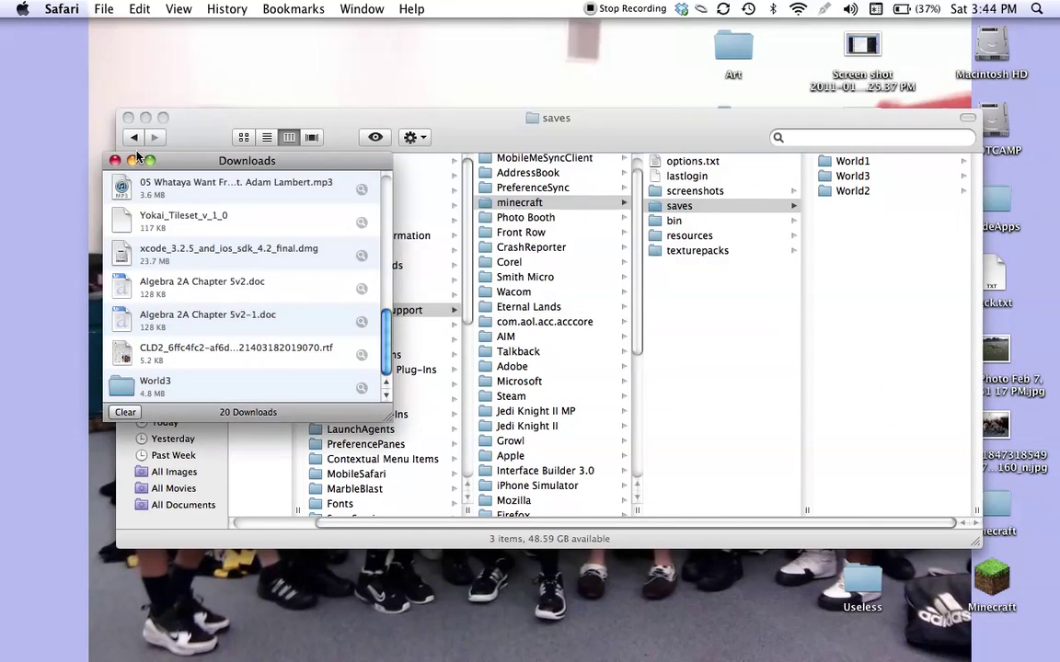
{"action": "mouse_move", "coordinate": [184, 164]}
{"action": "left_mouse_down"}
{"action": "mouse_move", "coordinate": [139, 144]}
{"action": "mouse_move", "coordinate": [998, 93]}
{"action": "mouse_move", "coordinate": [943, 95]}
{"action": "left_mouse_up"}
{"action": "left_click_drag", "start_coordinate": [767, 122], "coordinate": [685, 124]}
{"action": "left_click", "coordinate": [903, 322]}
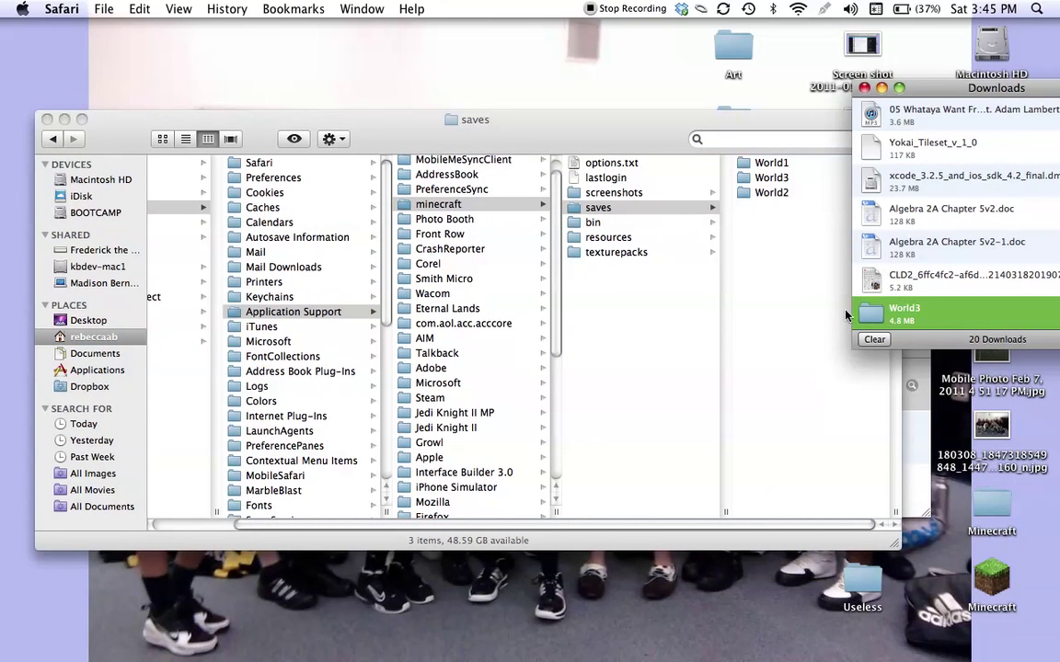
Reveal the downloaded World3 folder in Finder and rename it to World5
{"action": "double_click", "coordinate": [883, 315]}
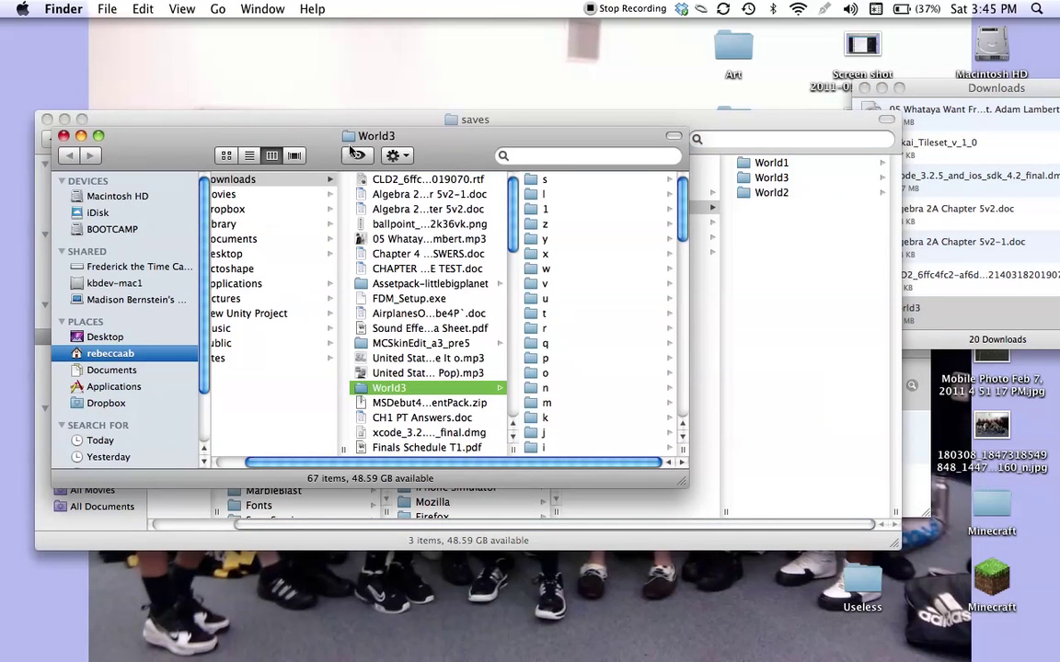
{"action": "mouse_move", "coordinate": [409, 130]}
{"action": "left_mouse_down"}
{"action": "mouse_move", "coordinate": [533, 119]}
{"action": "mouse_move", "coordinate": [863, 180]}
{"action": "mouse_move", "coordinate": [744, 660]}
{"action": "mouse_move", "coordinate": [741, 535]}
{"action": "mouse_move", "coordinate": [650, 143]}
{"action": "left_mouse_up"}
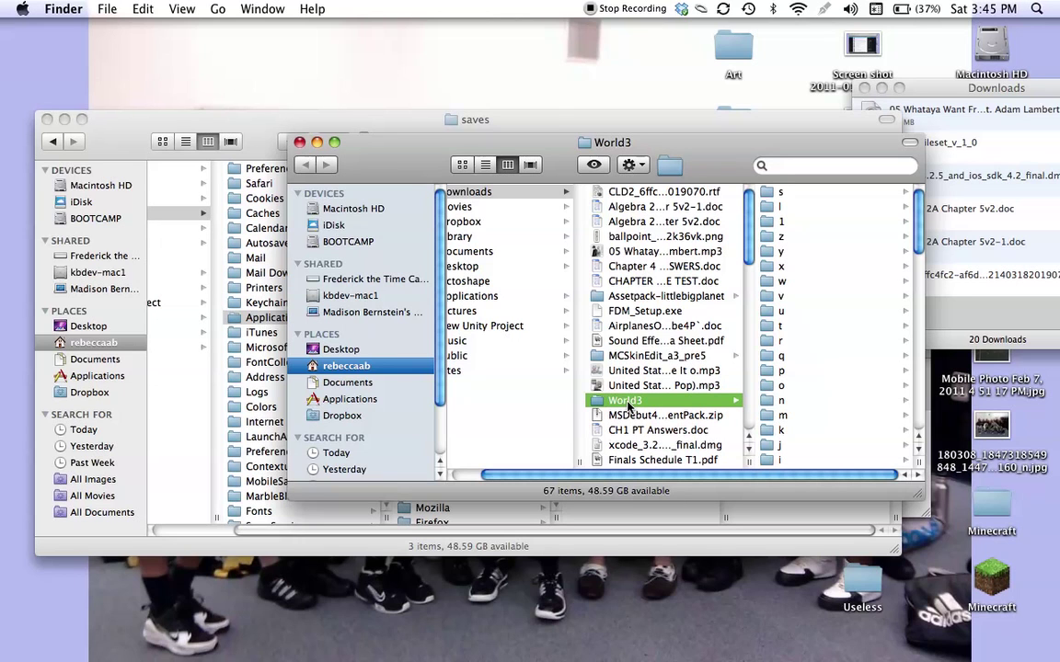
{"action": "left_click", "coordinate": [629, 405]}
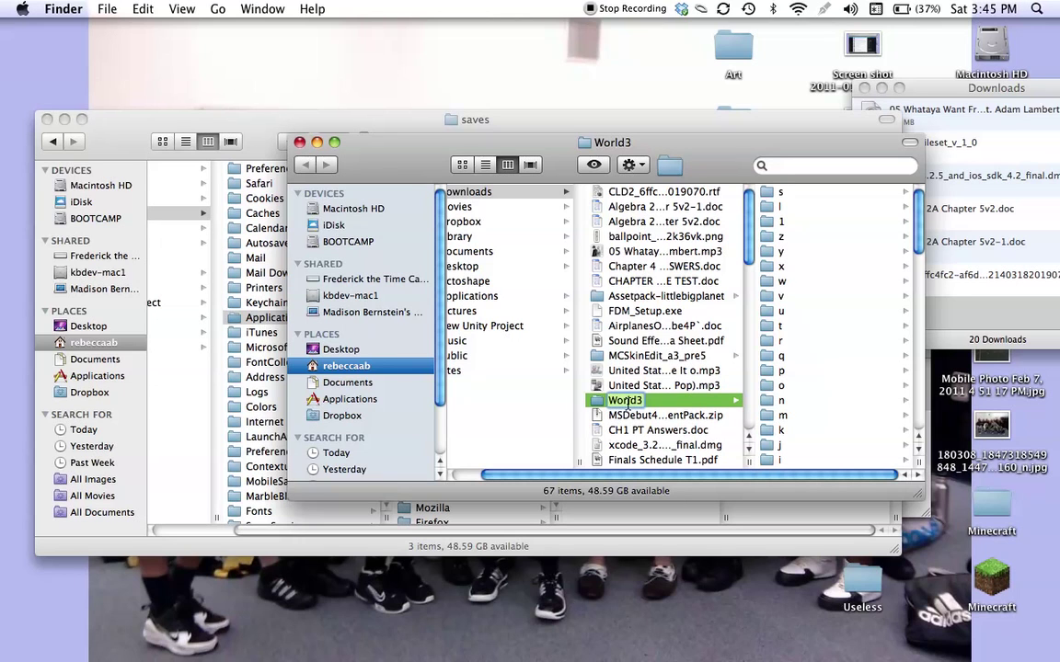
{"action": "key", "text": "Right"}
{"action": "mouse_move", "coordinate": [717, 150]}
{"action": "left_mouse_down"}
{"action": "mouse_move", "coordinate": [660, 452]}
{"action": "mouse_move", "coordinate": [678, 37]}
{"action": "mouse_move", "coordinate": [682, 138]}
{"action": "left_mouse_up"}
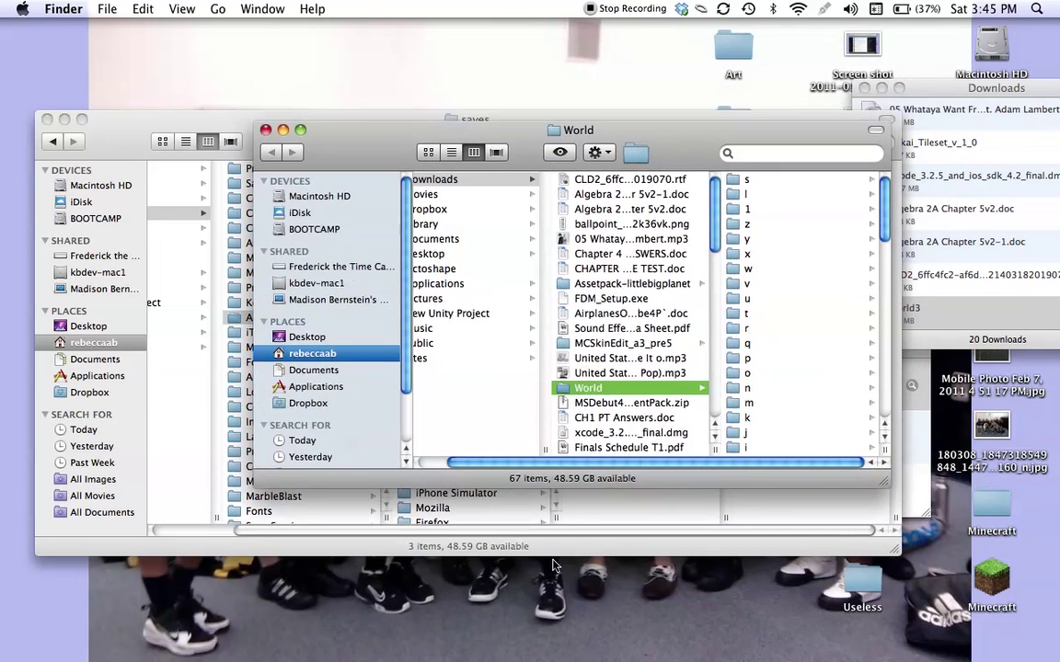
{"action": "left_click", "coordinate": [599, 392]}
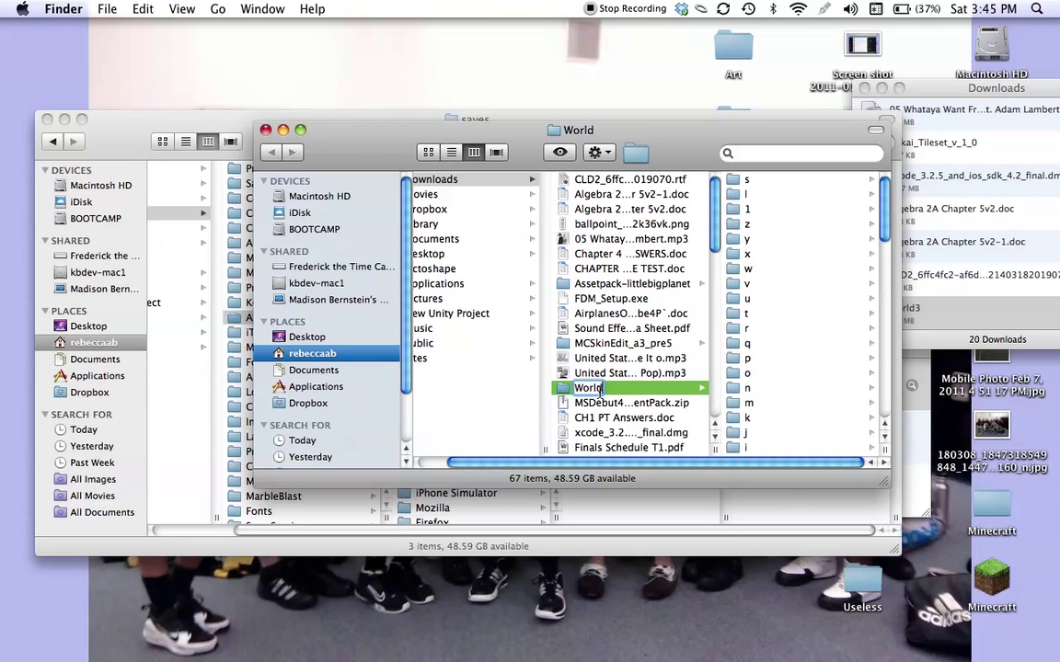
{"action": "type", "text": "5"}
{"action": "key", "text": "Return"}
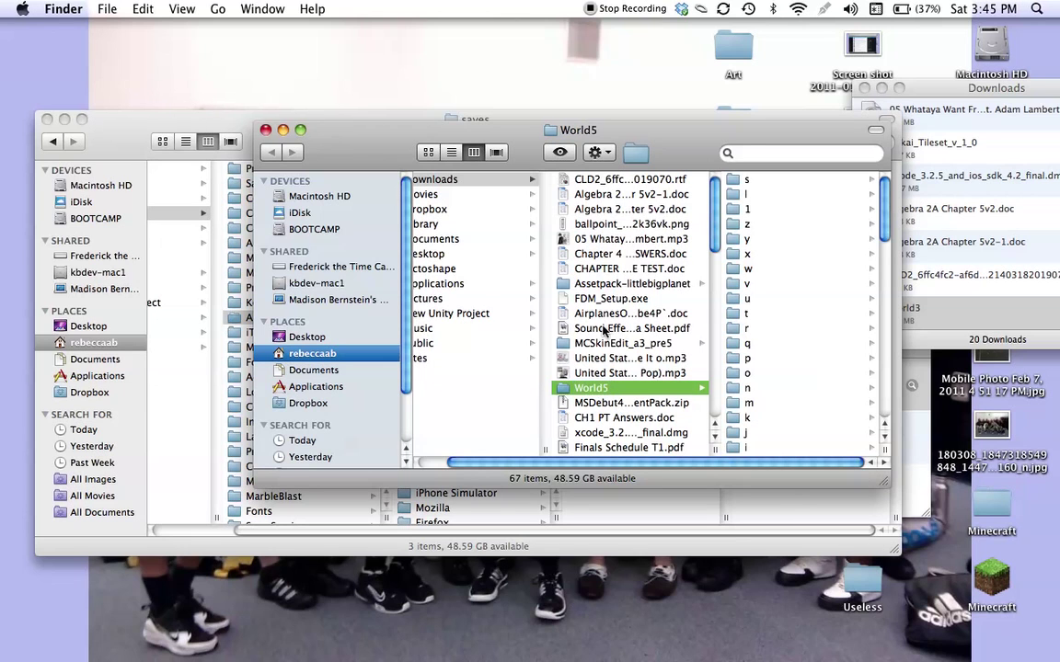
{"action": "mouse_move", "coordinate": [658, 145]}
{"action": "left_mouse_down"}
{"action": "mouse_move", "coordinate": [753, 175]}
{"action": "mouse_move", "coordinate": [893, 271]}
{"action": "mouse_move", "coordinate": [853, 268]}
{"action": "mouse_move", "coordinate": [821, 310]}
{"action": "left_mouse_up"}
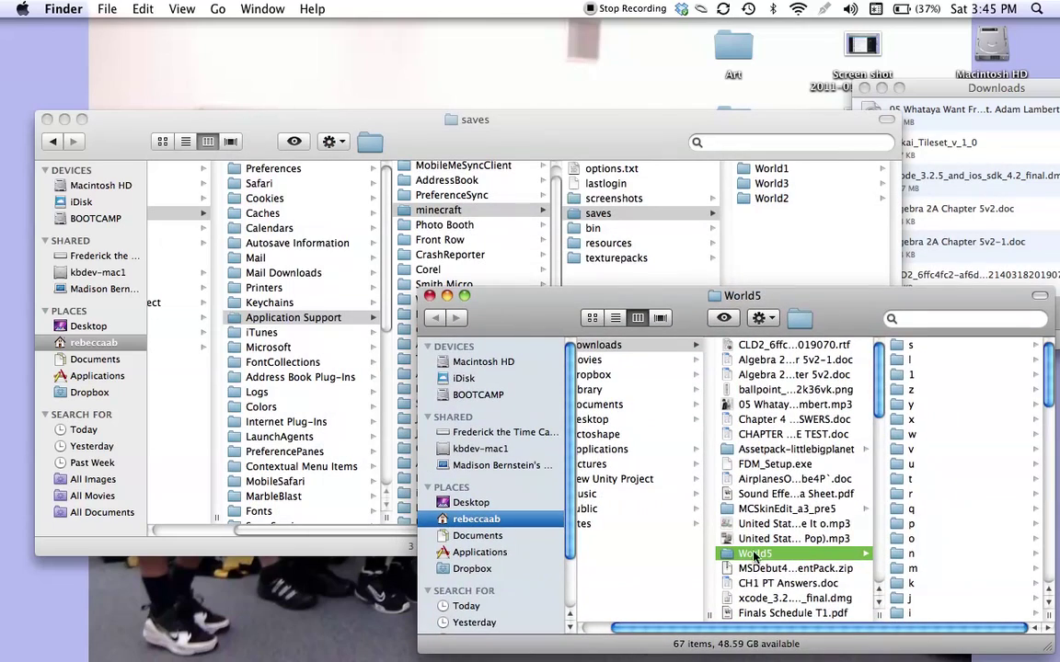
Drag World5 from Downloads through the minecraft folder into saves, beside World1–3
{"action": "mouse_move", "coordinate": [754, 556]}
{"action": "left_mouse_down"}
{"action": "mouse_move", "coordinate": [637, 477]}
{"action": "mouse_move", "coordinate": [633, 267]}
{"action": "mouse_move", "coordinate": [649, 232]}
{"action": "mouse_move", "coordinate": [694, 227]}
{"action": "left_mouse_up"}
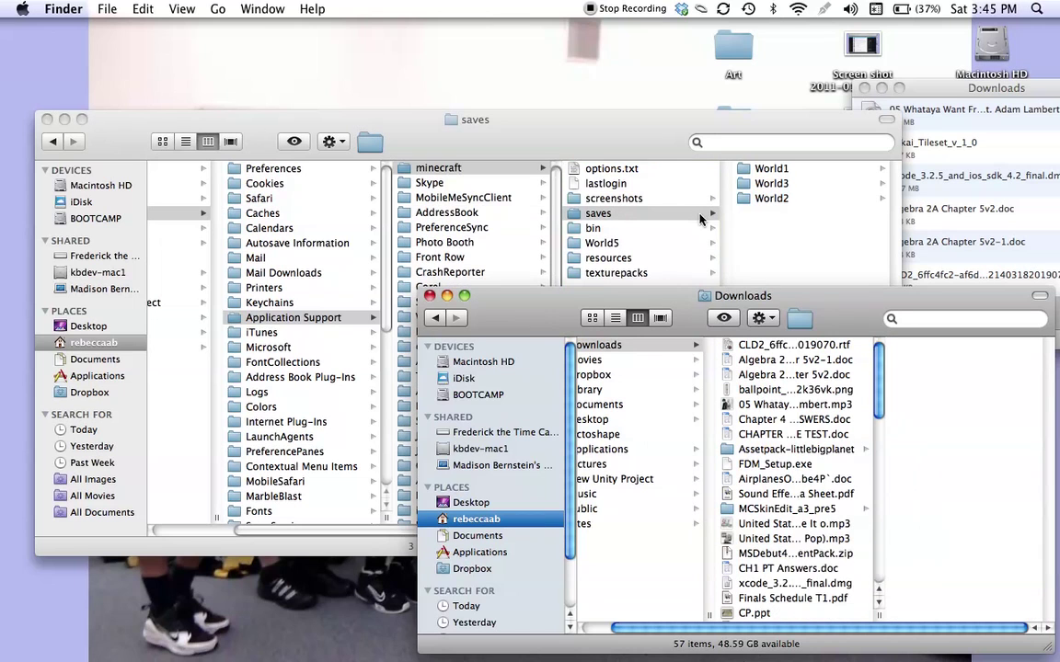
{"action": "left_click_drag", "start_coordinate": [659, 300], "coordinate": [650, 377]}
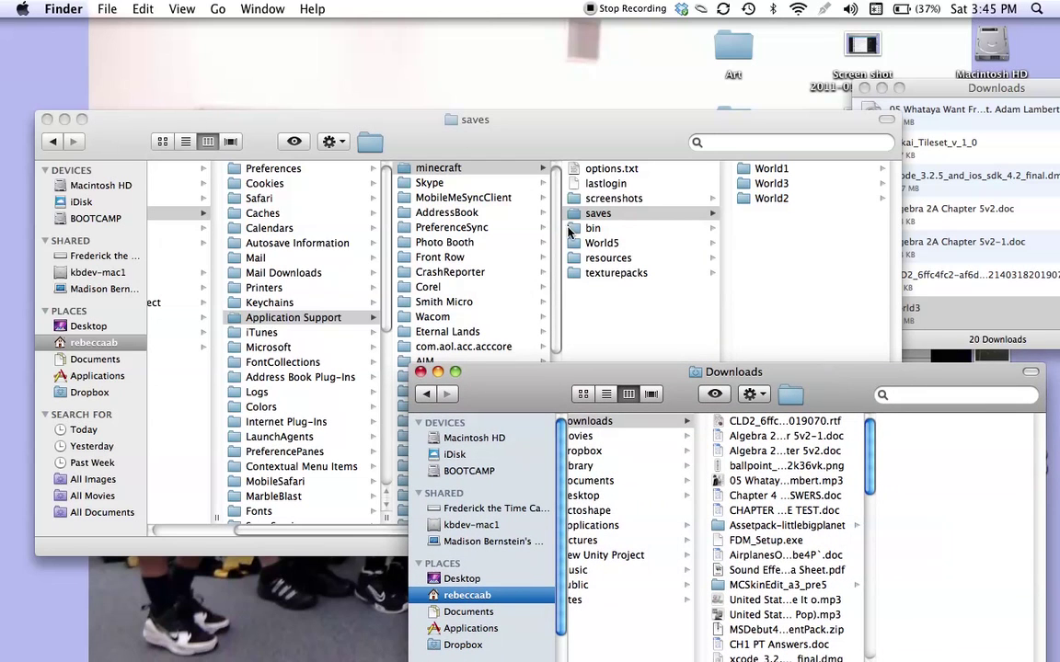
{"action": "left_click", "coordinate": [711, 230]}
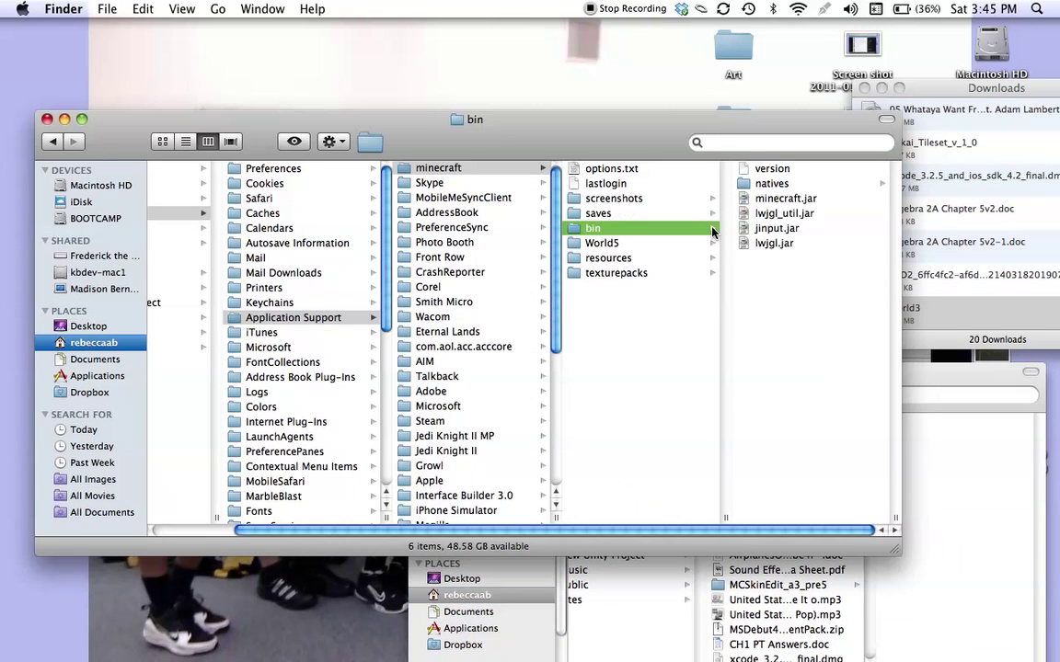
{"action": "left_click", "coordinate": [714, 243]}
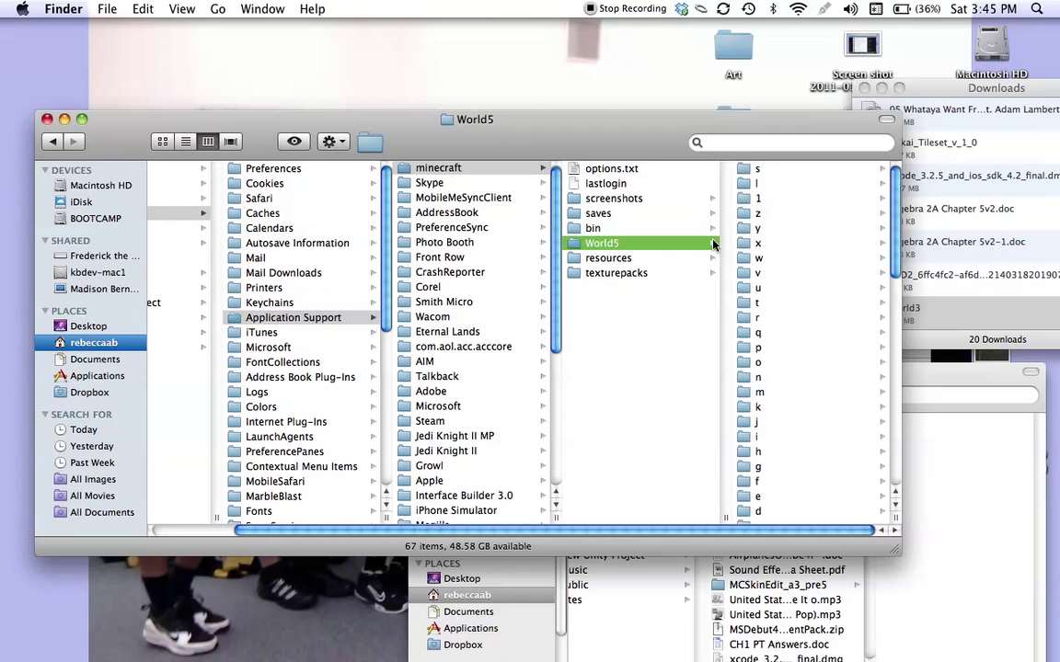
{"action": "mouse_move", "coordinate": [712, 249]}
{"action": "left_mouse_down"}
{"action": "mouse_move", "coordinate": [644, 225]}
{"action": "mouse_move", "coordinate": [682, 215]}
{"action": "mouse_move", "coordinate": [519, 198]}
{"action": "mouse_move", "coordinate": [700, 241]}
{"action": "left_mouse_up"}
{"action": "left_click", "coordinate": [714, 214], "text": "shift"}
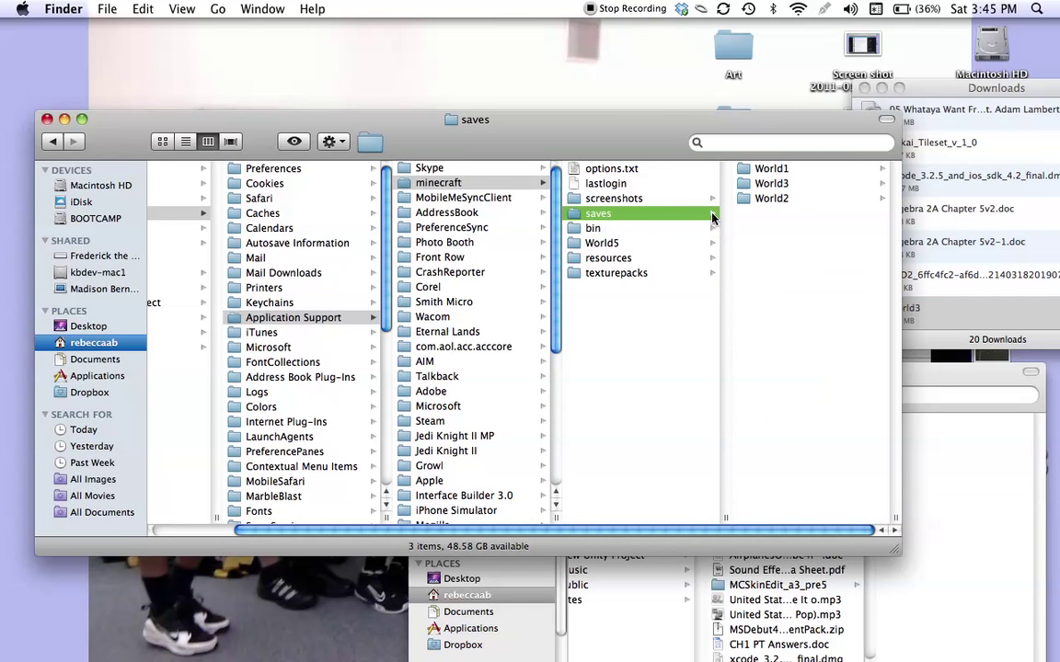
{"action": "left_click", "coordinate": [644, 242]}
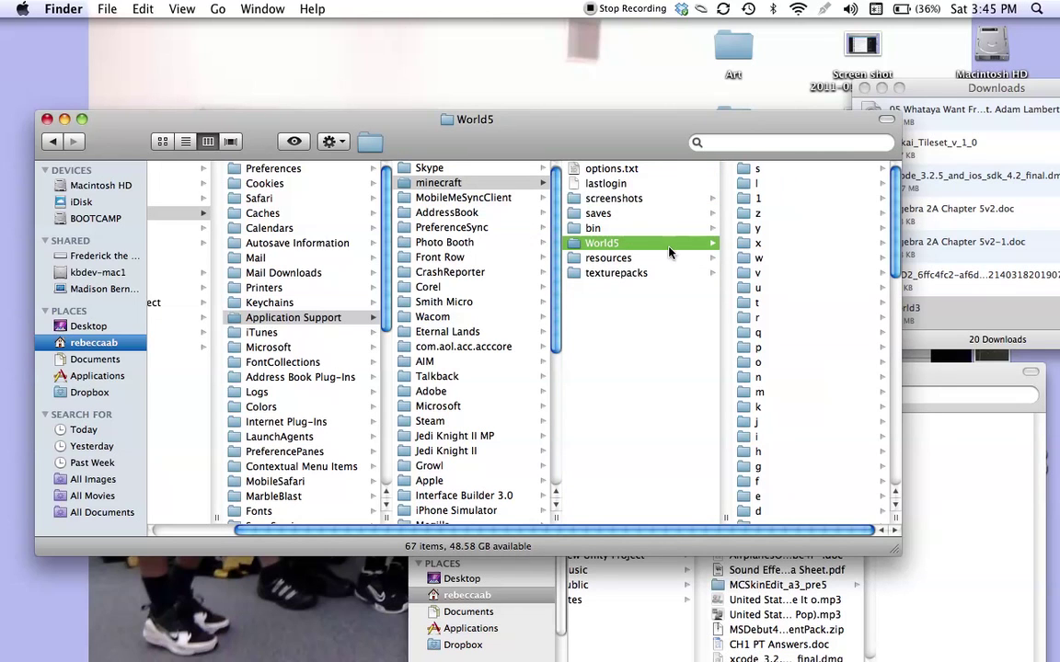
{"action": "mouse_move", "coordinate": [601, 246]}
{"action": "left_mouse_down"}
{"action": "mouse_move", "coordinate": [614, 230]}
{"action": "mouse_move", "coordinate": [791, 197]}
{"action": "mouse_move", "coordinate": [622, 247]}
{"action": "left_mouse_up"}
{"action": "mouse_move", "coordinate": [713, 213]}
{"action": "left_mouse_down"}
{"action": "mouse_move", "coordinate": [786, 190]}
{"action": "mouse_move", "coordinate": [769, 208]}
{"action": "left_mouse_up"}
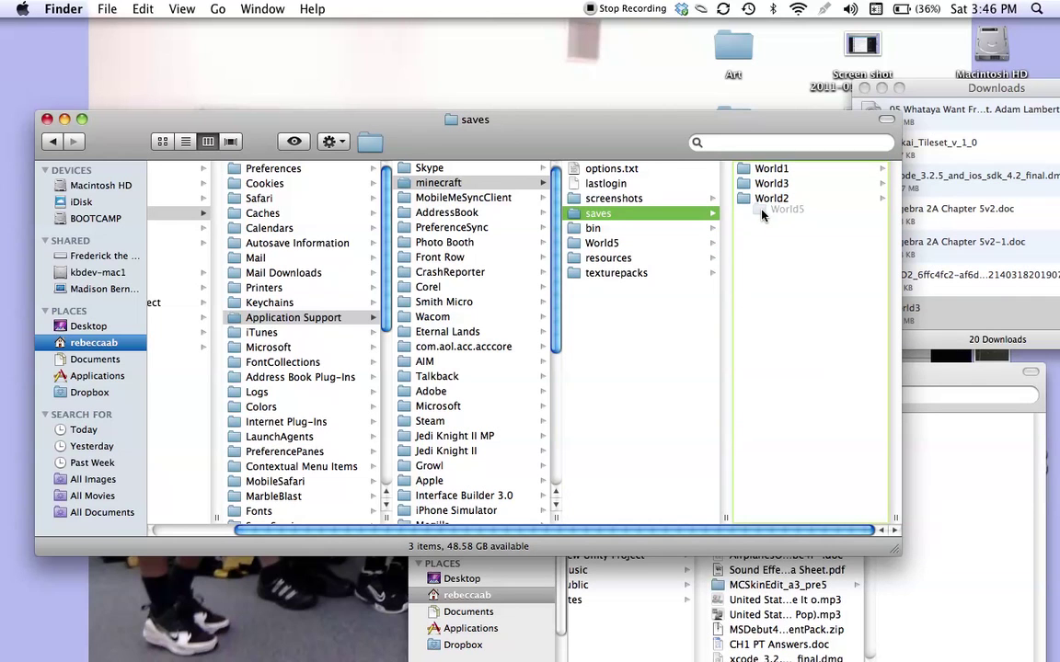
{"action": "mouse_move", "coordinate": [418, 655]}
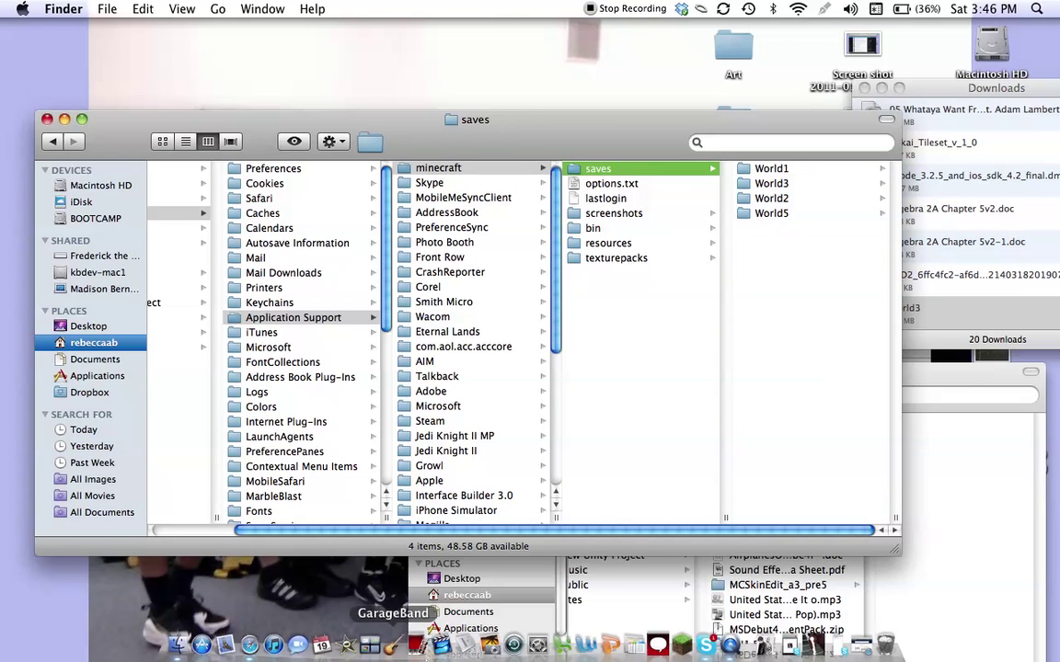
Launch Minecraft from the Dock and log in with the saved account details
{"action": "left_click", "coordinate": [686, 649]}
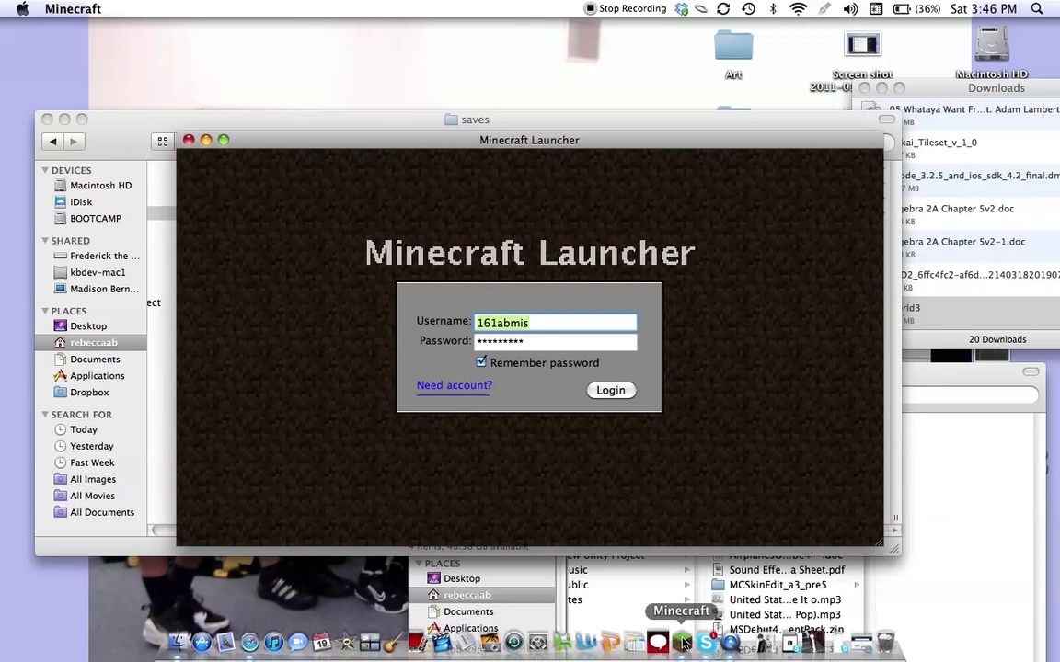
{"action": "left_click", "coordinate": [614, 391]}
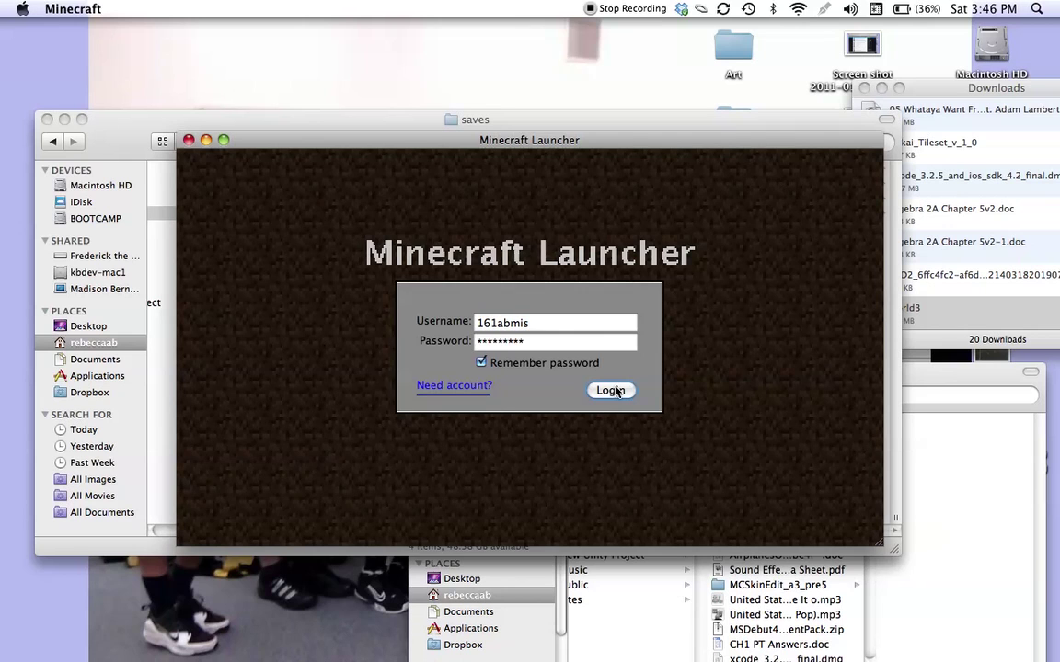
{"action": "left_click", "coordinate": [615, 391]}
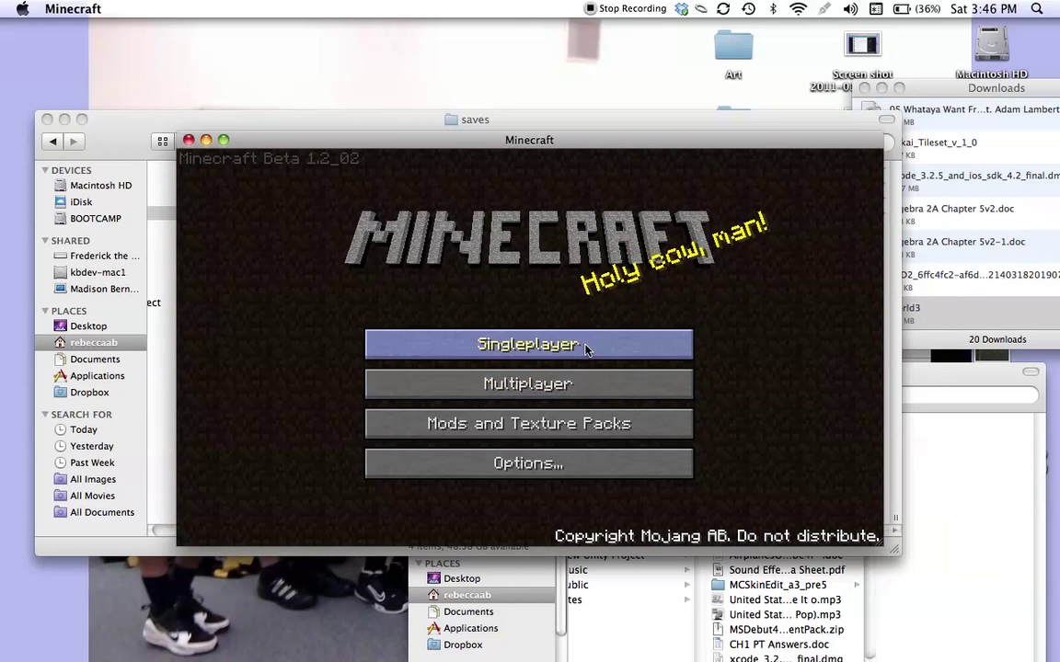
Open Singleplayer and load World 5 from the Select World list
{"action": "left_click", "coordinate": [586, 348]}
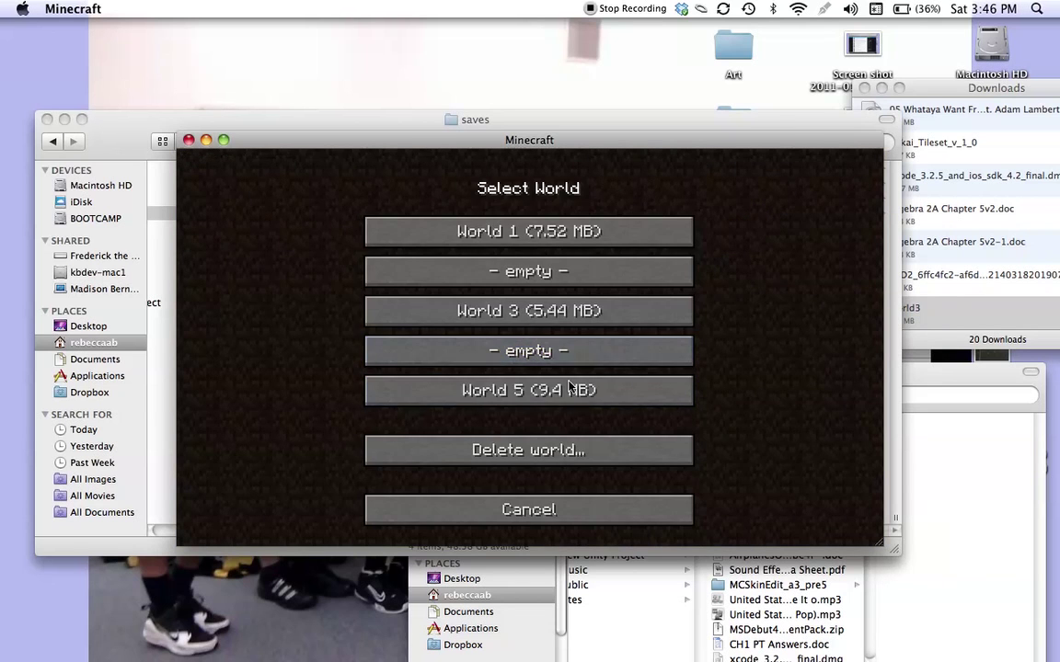
{"action": "left_click", "coordinate": [563, 395]}
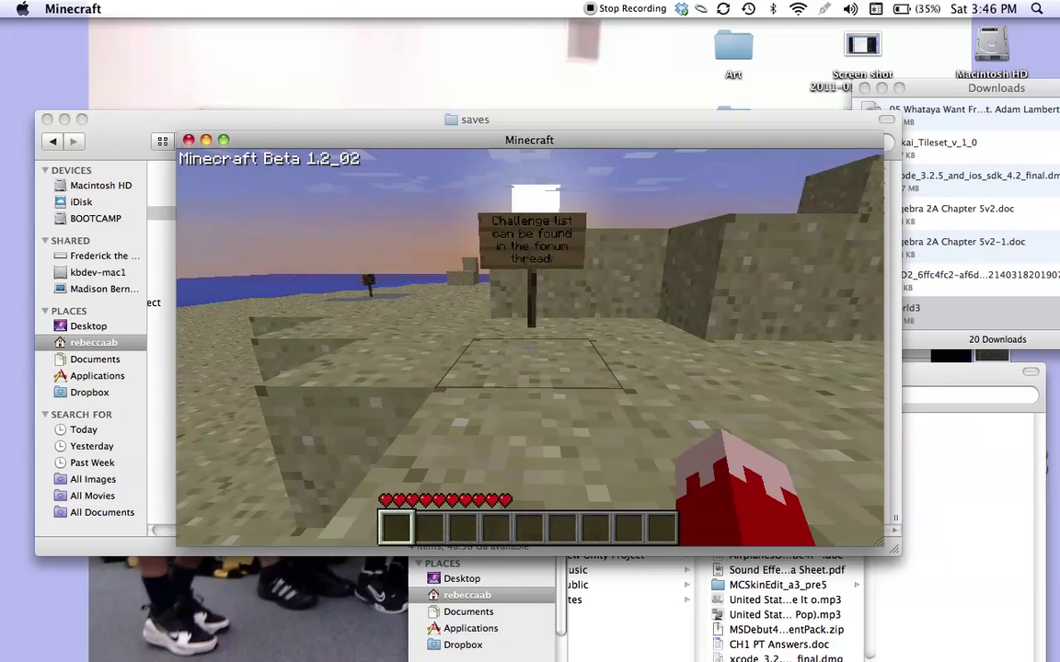
Walk around the sand island, break a sand block, and pause with Esc to save
{"action": "key", "text": "s"}
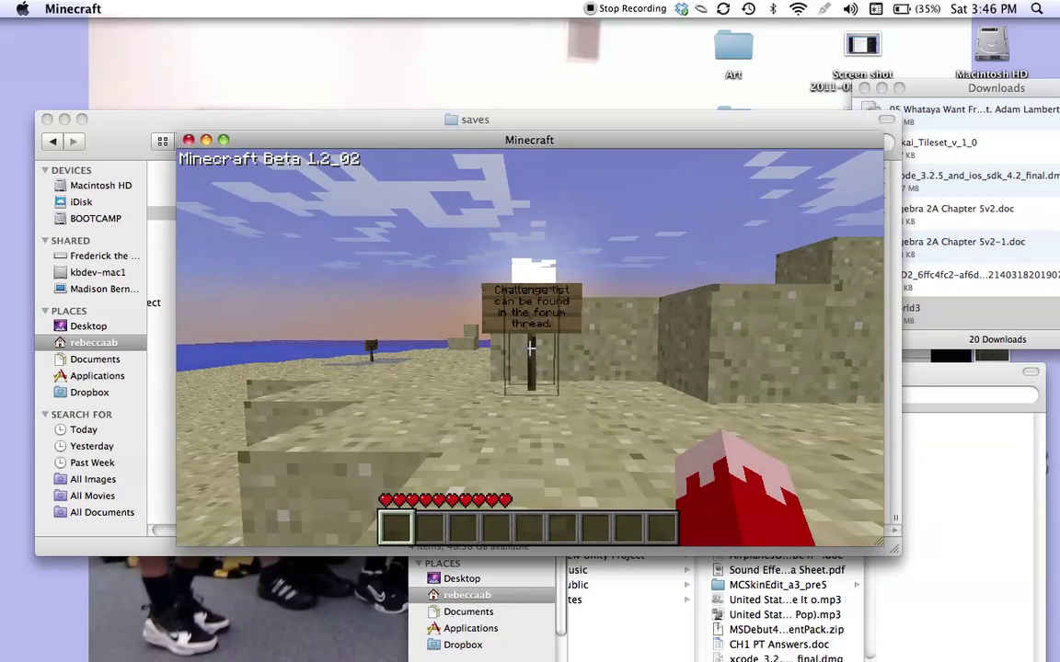
{"action": "key", "text": "w"}
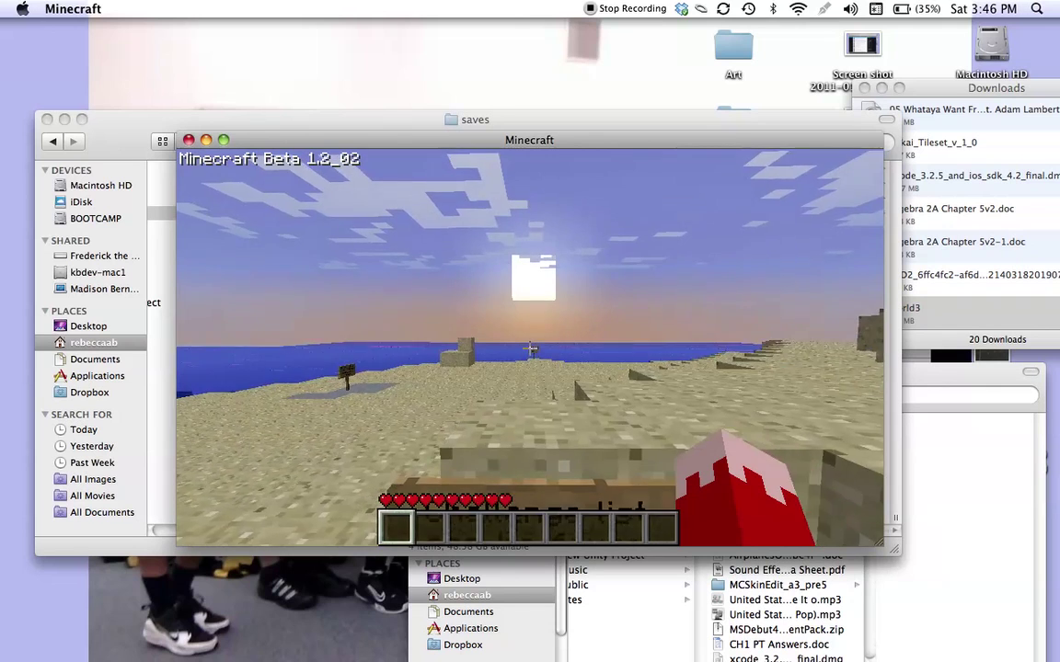
{"action": "key", "text": "s"}
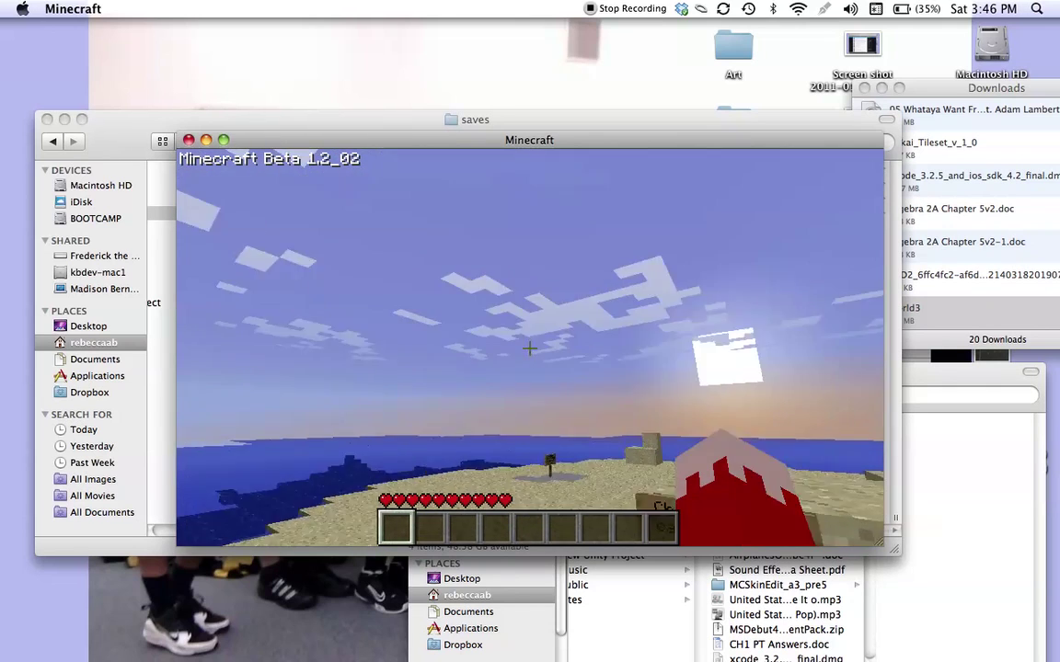
{"action": "mouse_move", "coordinate": [529, 348]}
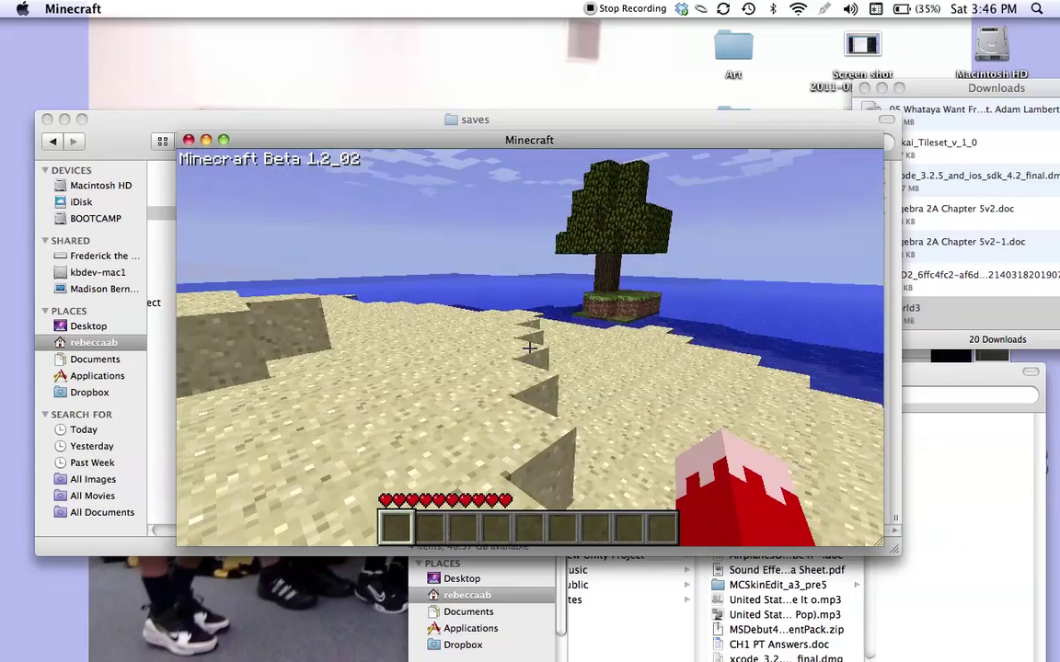
{"action": "left_click", "coordinate": [529, 348]}
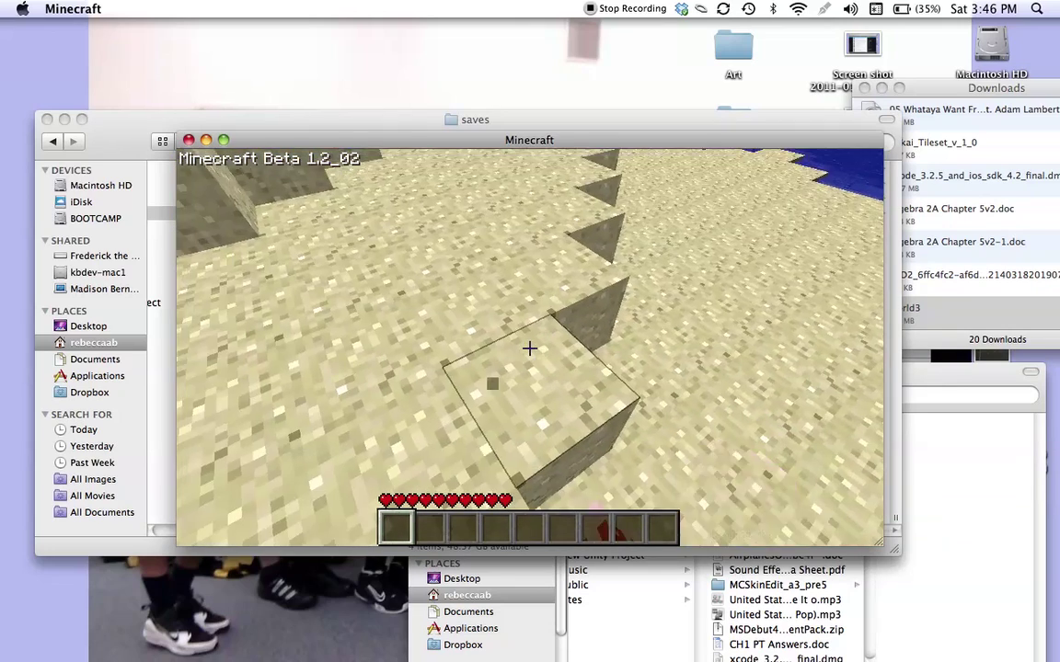
{"action": "left_click", "coordinate": [529, 348]}
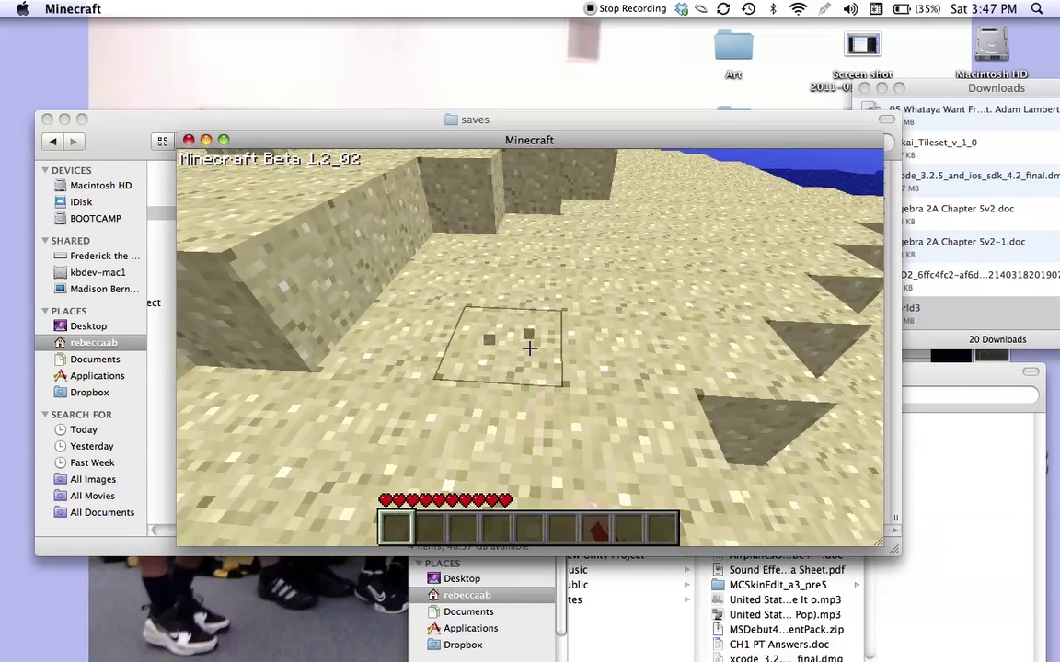
{"action": "left_click", "coordinate": [529, 348]}
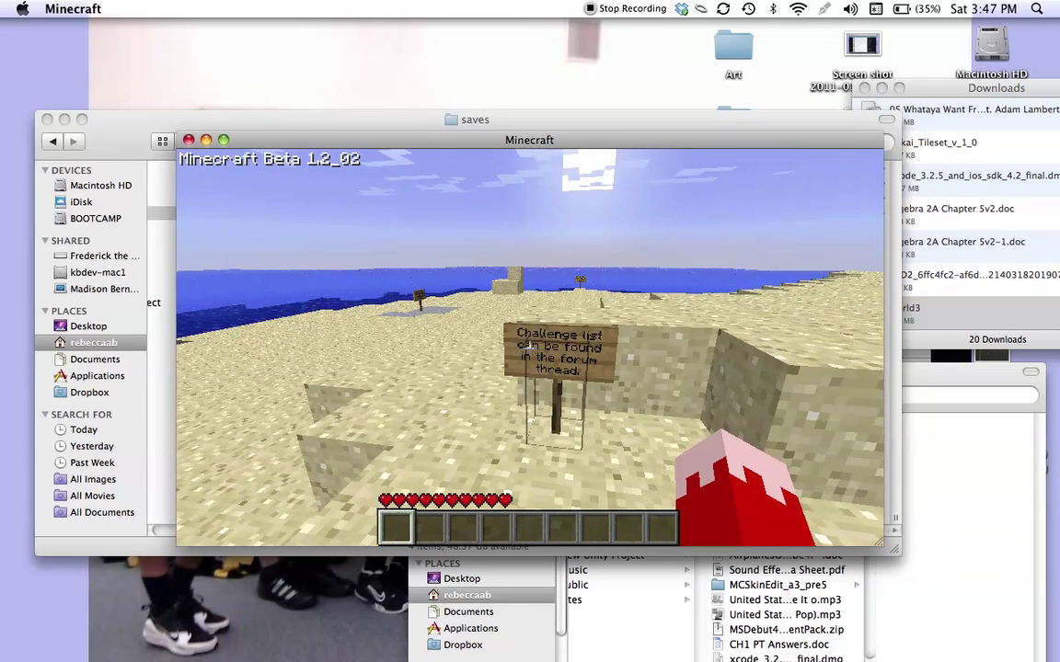
{"action": "key", "text": "Escape"}
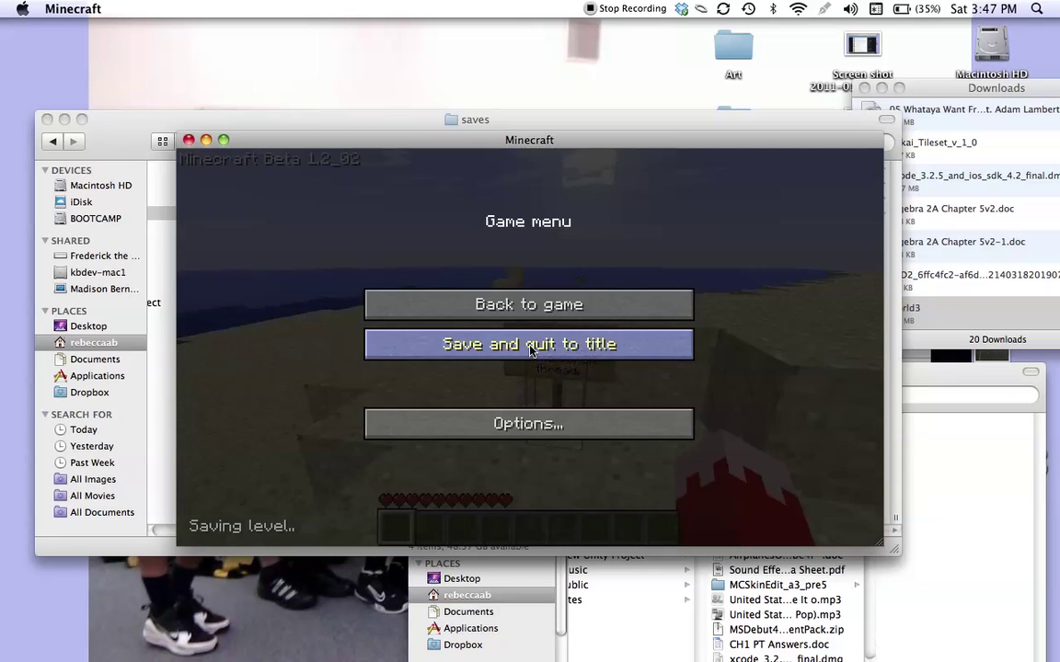